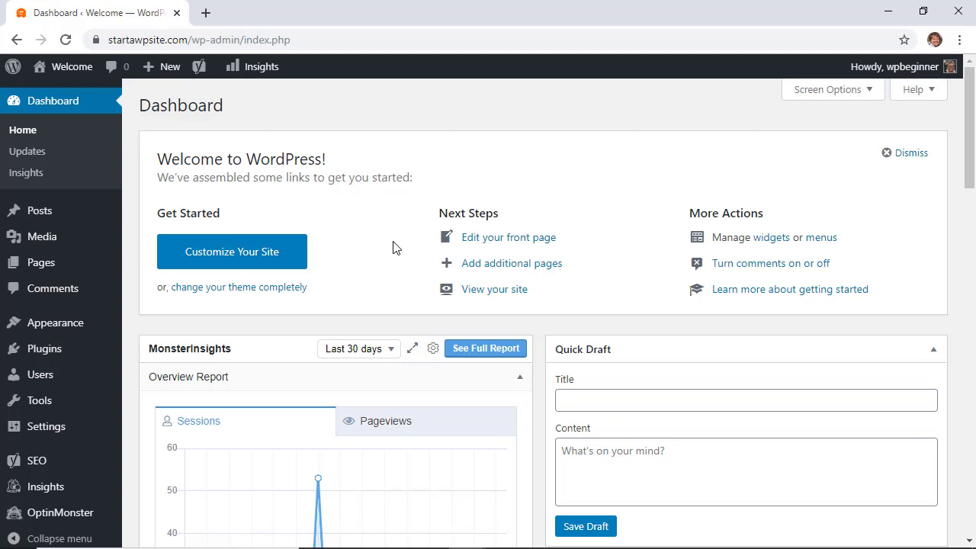
Step: Open the upload form for adding a new WordPress plugin from a .zip file
{"action": "mouse_move", "coordinate": [64, 348]}
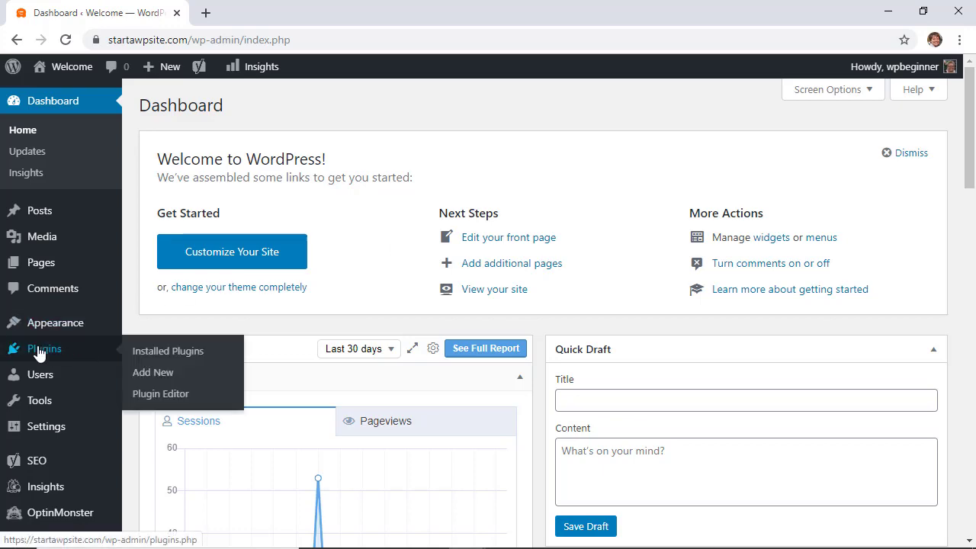
{"action": "left_click", "coordinate": [165, 372]}
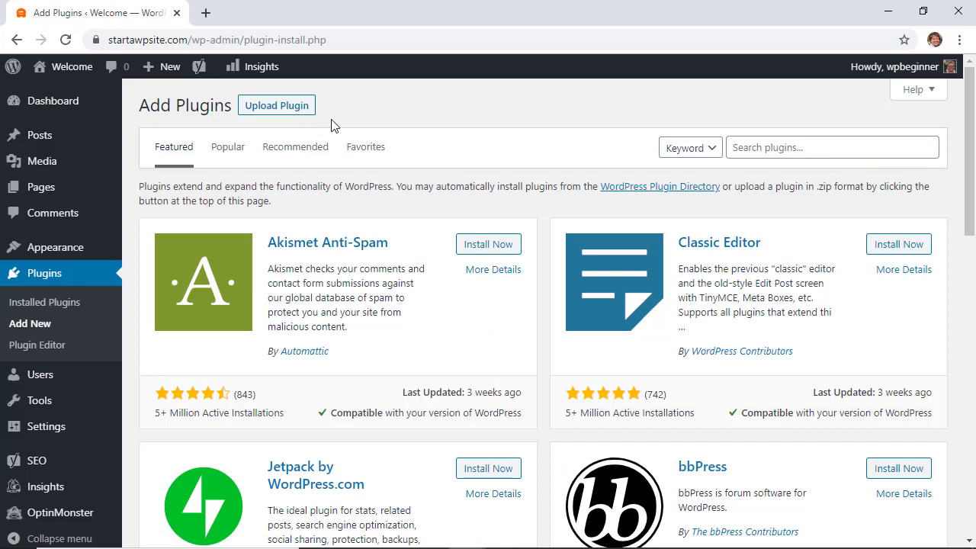
{"action": "left_click", "coordinate": [286, 111]}
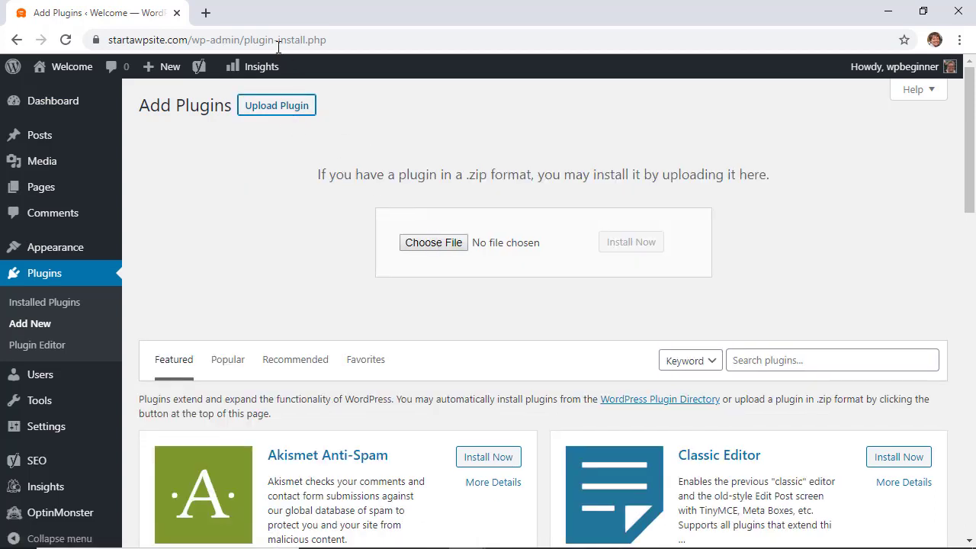
Step: Visit the wpforms.com website in a separate browser tab, and return to the plugin upload page
{"action": "left_click", "coordinate": [206, 13]}
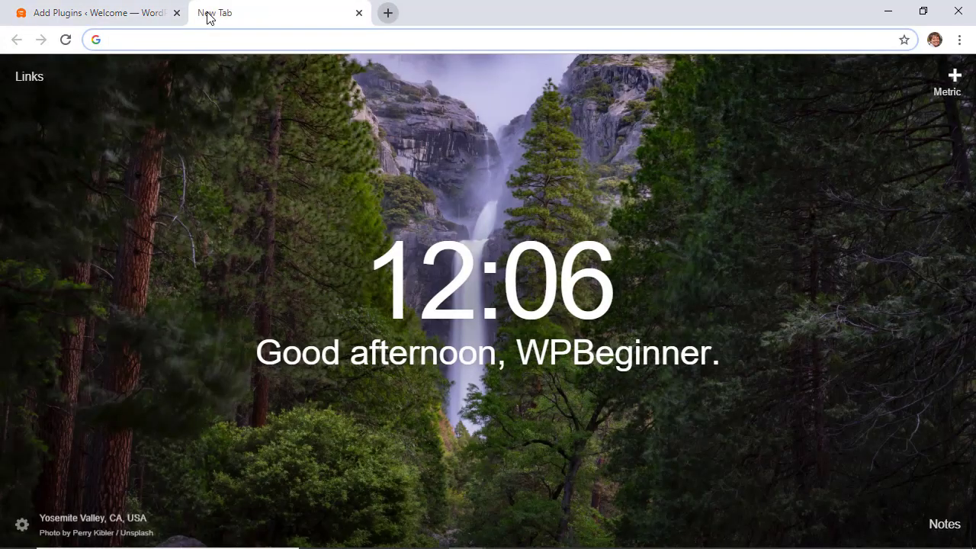
{"action": "type", "text": "wpfor"}
{"action": "key", "text": "Return"}
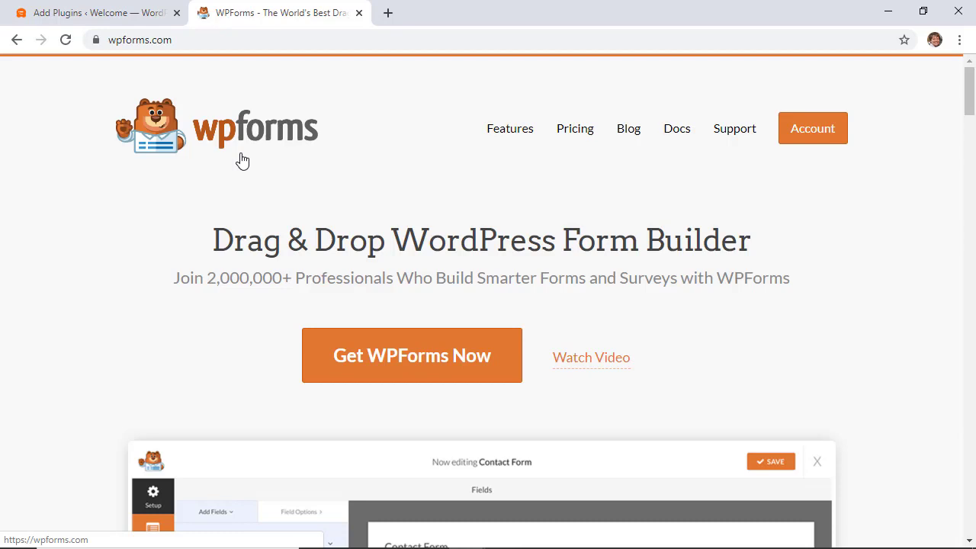
{"action": "left_click", "coordinate": [96, 14]}
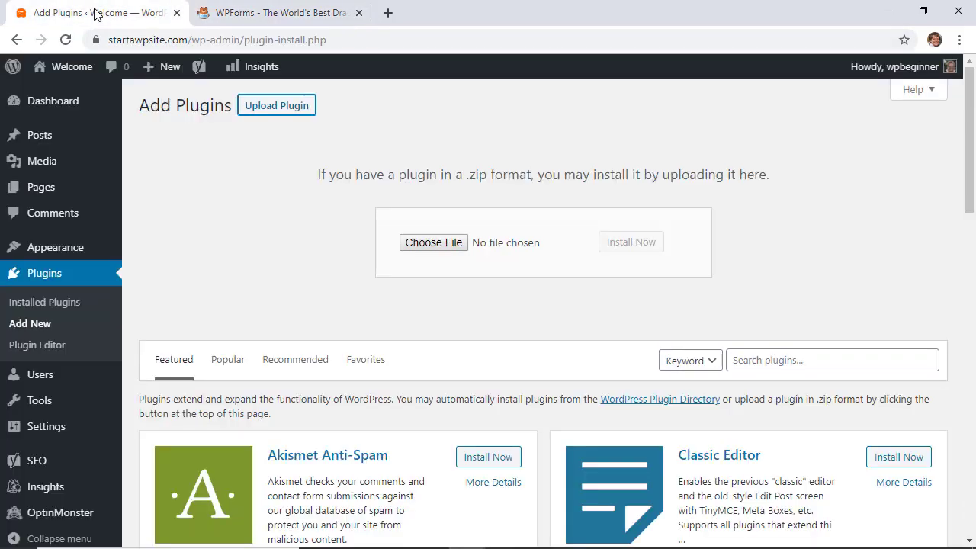
Step: Upload wpforms.zip, install it as a plugin and activate it
{"action": "left_click", "coordinate": [422, 244]}
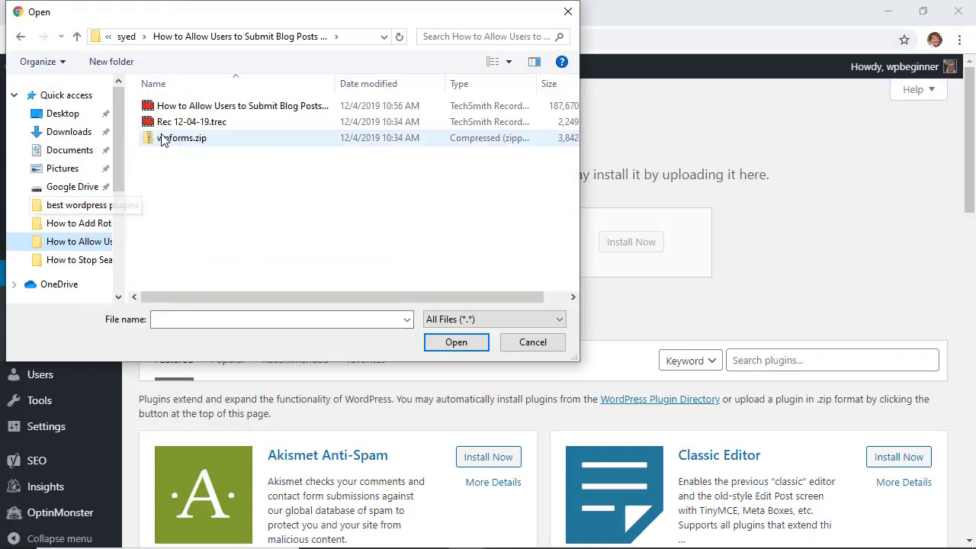
{"action": "left_click", "coordinate": [174, 140]}
{"action": "left_click", "coordinate": [465, 345]}
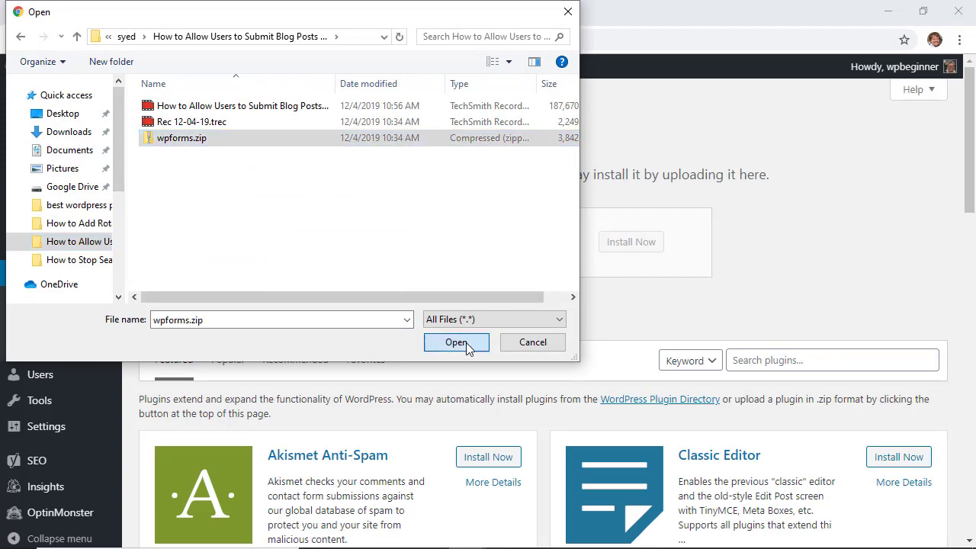
{"action": "left_click", "coordinate": [628, 250]}
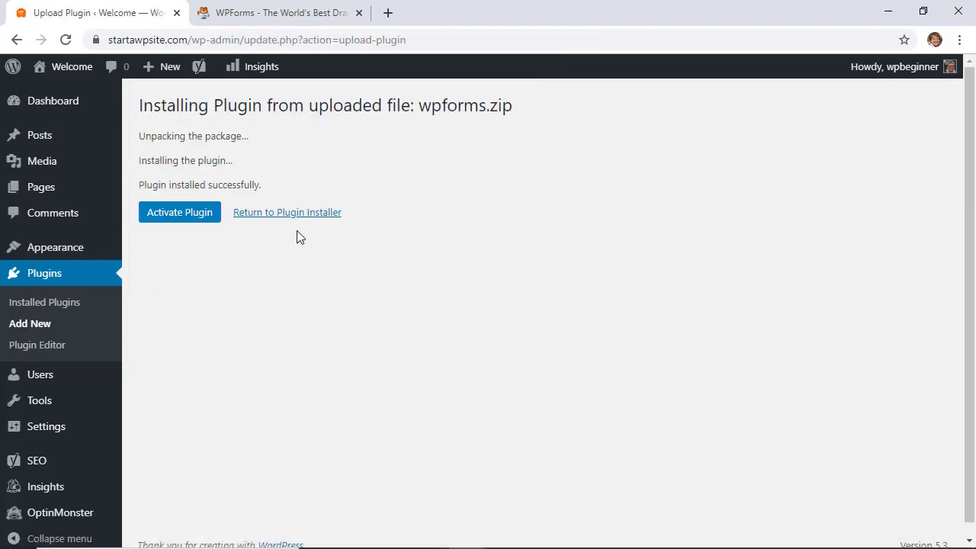
{"action": "left_click", "coordinate": [177, 214]}
Step: Open the WPForms settings and verify the plugin's license key
{"action": "scroll", "coordinate": [296, 358], "scroll_direction": "down", "scroll_amount": 3}
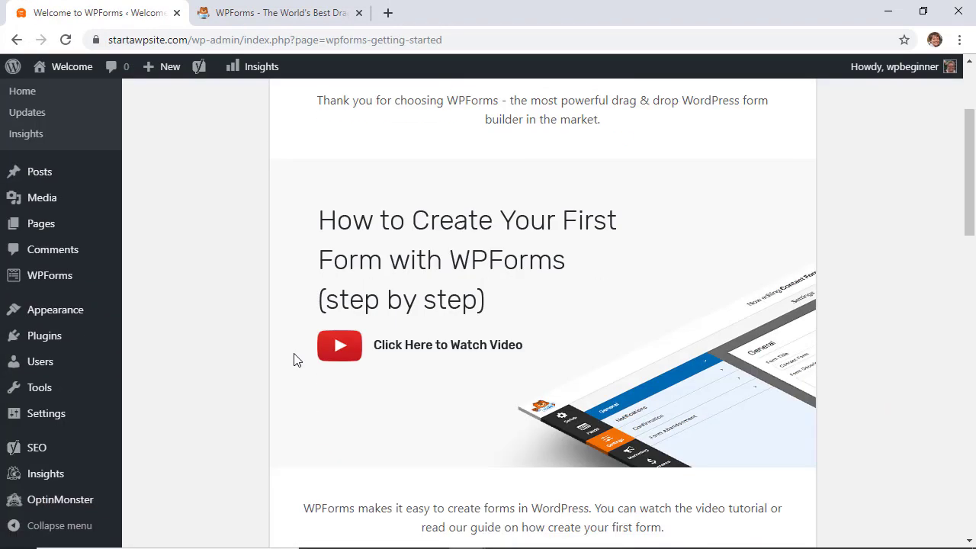
{"action": "scroll", "coordinate": [396, 344], "scroll_direction": "down", "scroll_amount": 2}
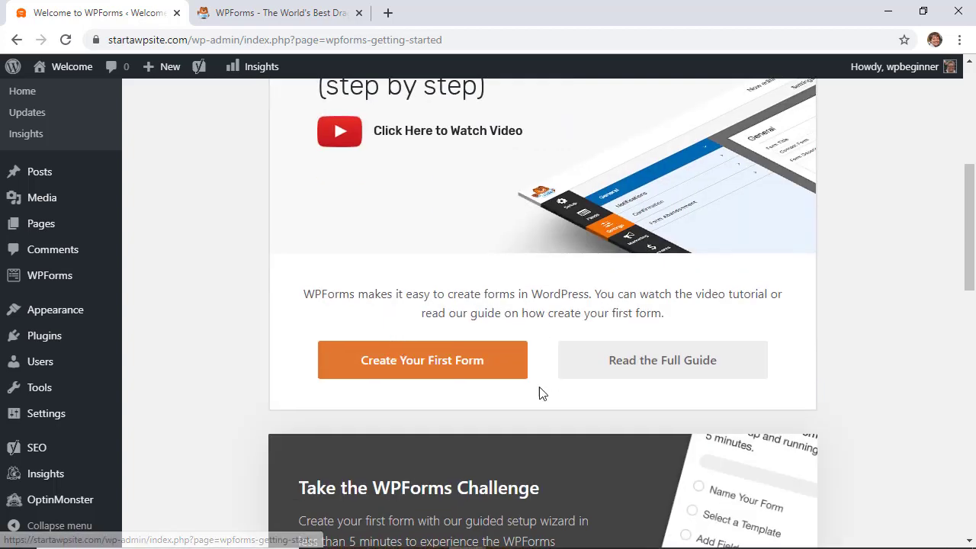
{"action": "scroll", "coordinate": [415, 400], "scroll_direction": "down", "scroll_amount": 3}
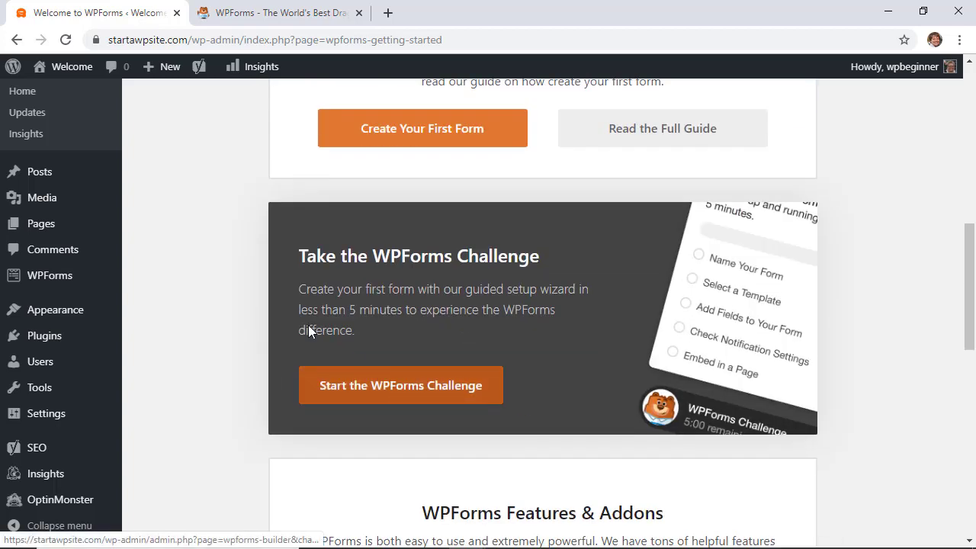
{"action": "scroll", "coordinate": [222, 265], "scroll_direction": "up", "scroll_amount": 3}
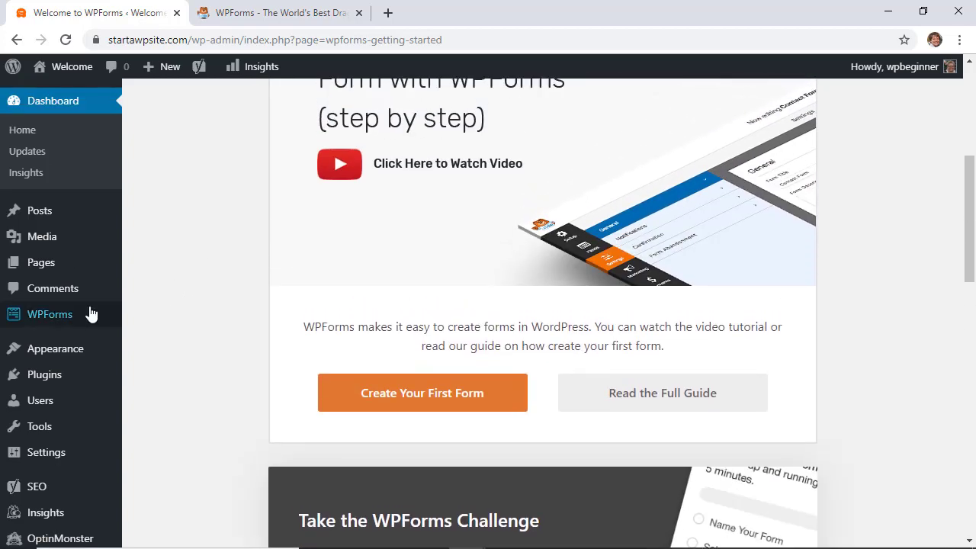
{"action": "mouse_move", "coordinate": [44, 315]}
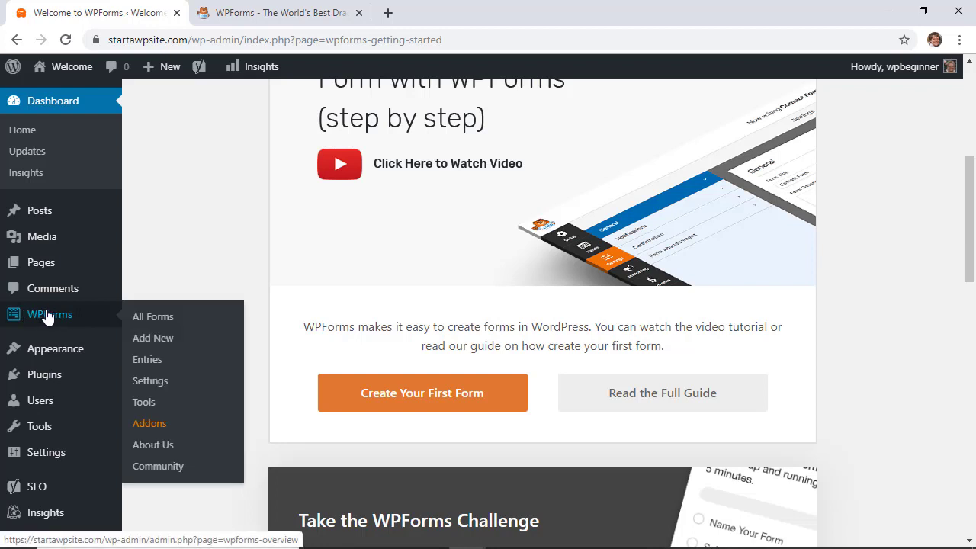
{"action": "left_click", "coordinate": [158, 383]}
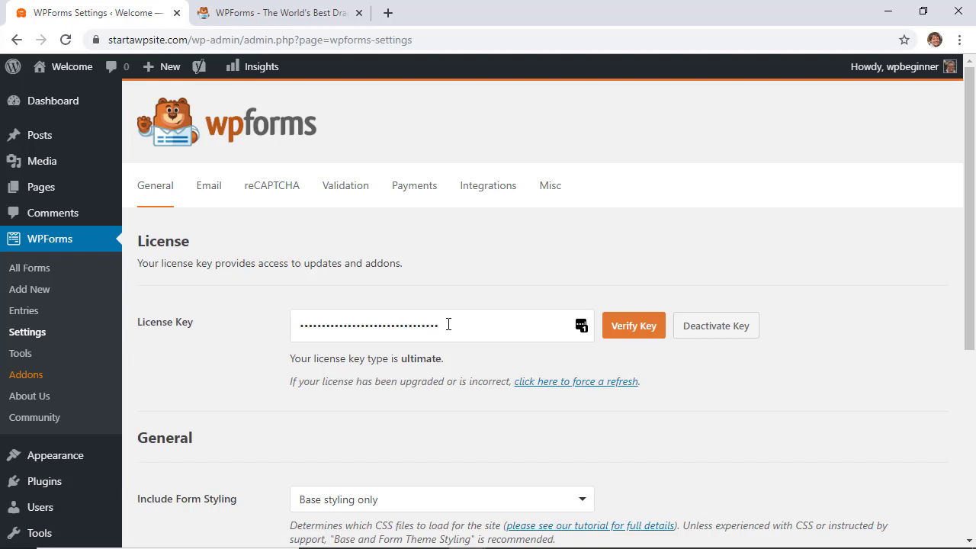
{"action": "left_click", "coordinate": [449, 324]}
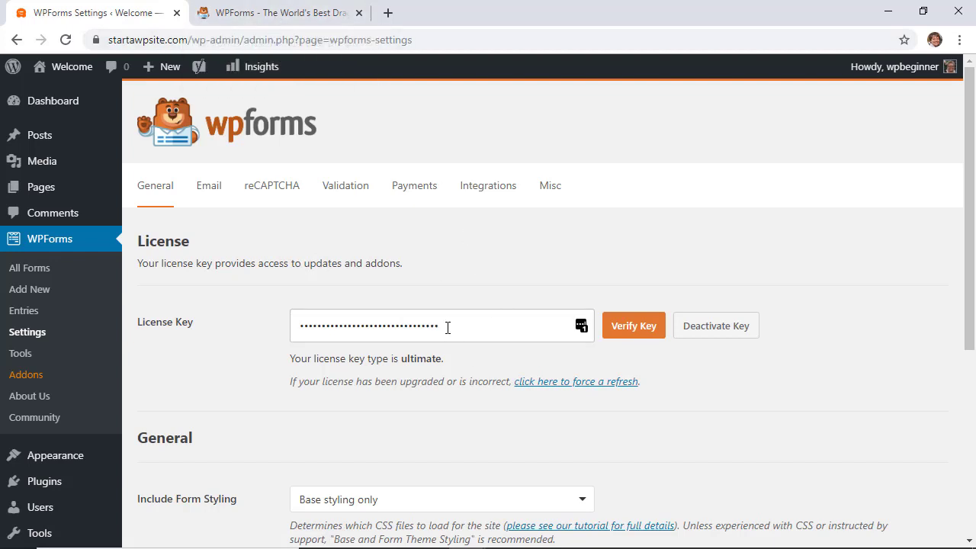
{"action": "left_click", "coordinate": [622, 328]}
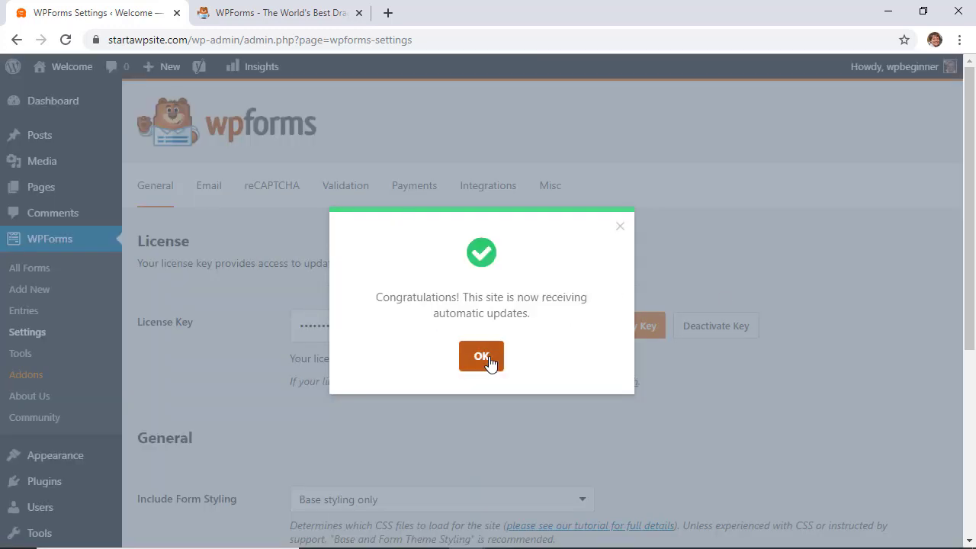
{"action": "left_click", "coordinate": [488, 361]}
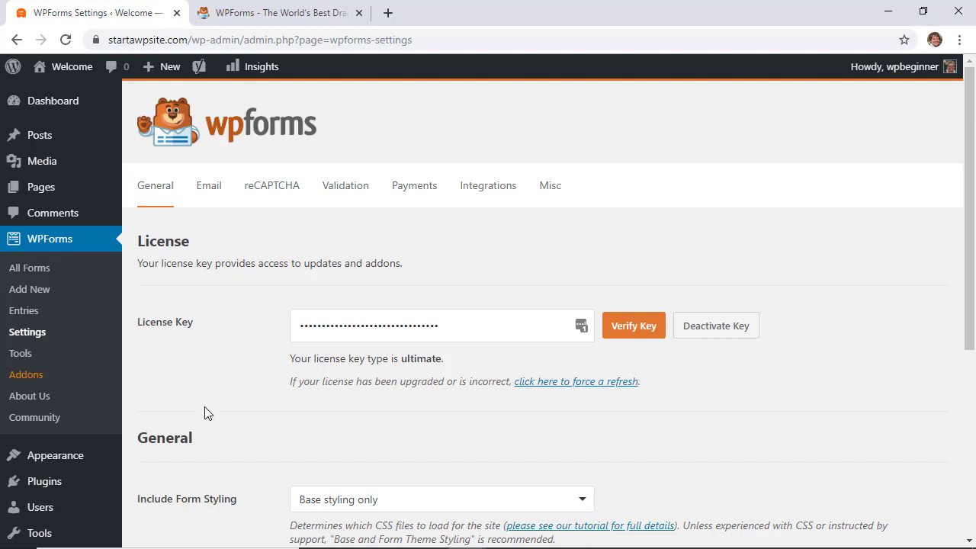
Step: Install the Form Templates Pack Addon from the WPForms addons
{"action": "left_click", "coordinate": [30, 378]}
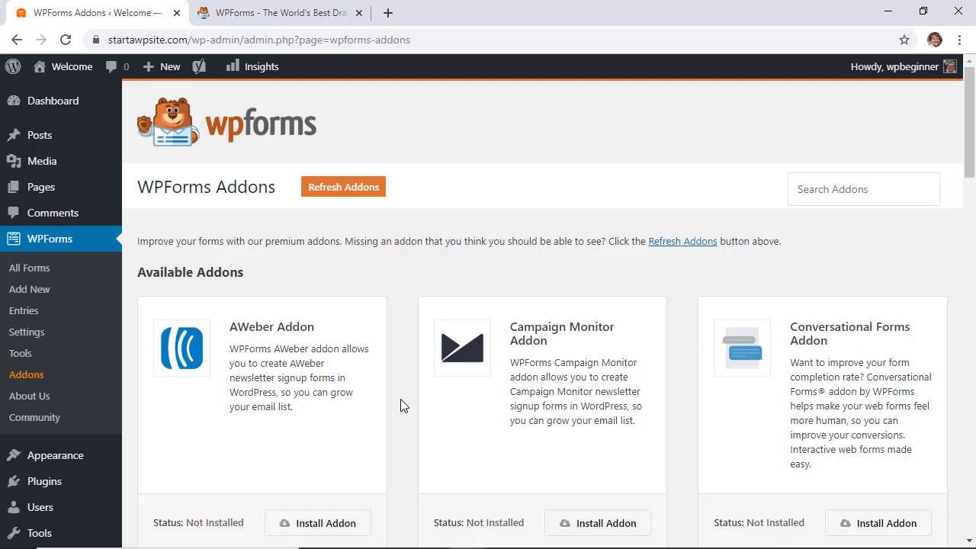
{"action": "scroll", "coordinate": [399, 403], "scroll_direction": "down", "scroll_amount": 3}
{"action": "scroll", "coordinate": [402, 405], "scroll_direction": "down", "scroll_amount": 10}
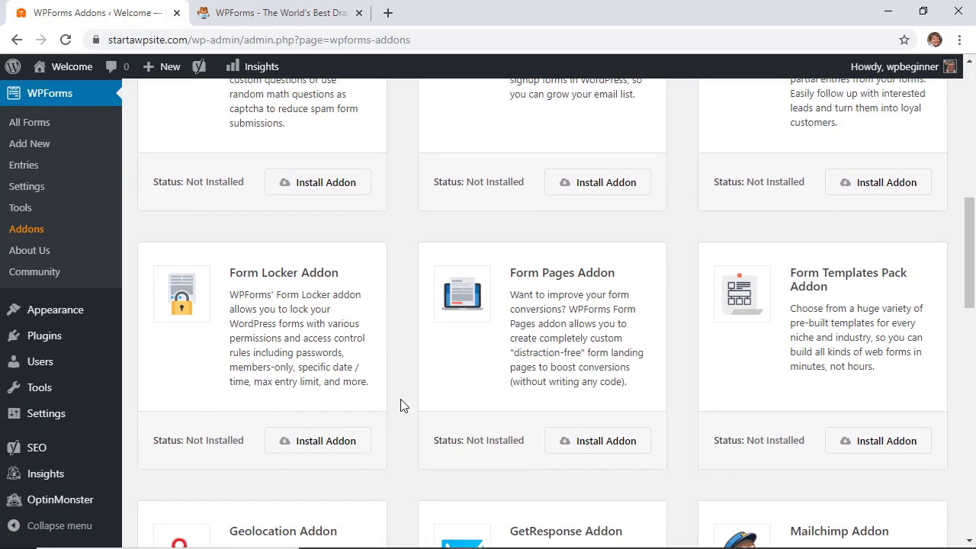
{"action": "scroll", "coordinate": [400, 403], "scroll_direction": "down", "scroll_amount": 2}
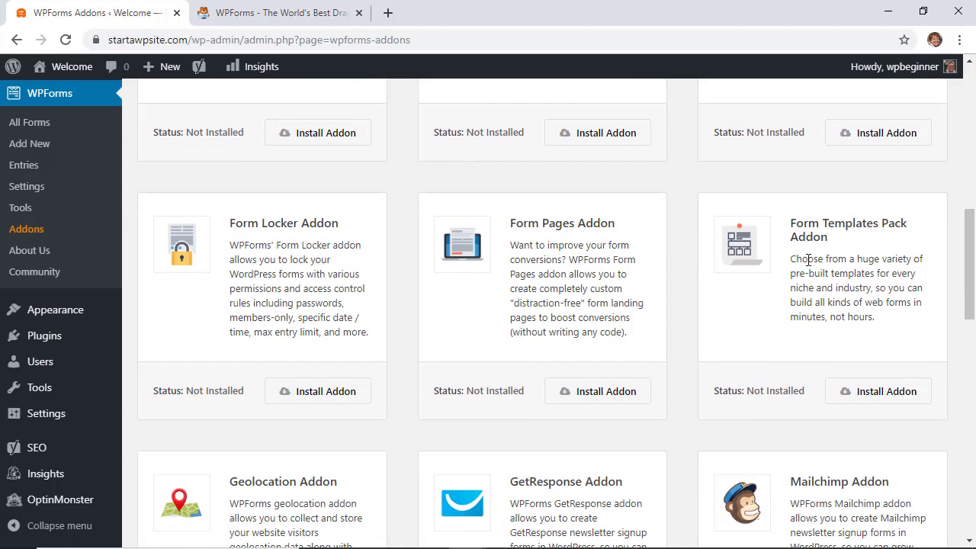
{"action": "left_click", "coordinate": [877, 395]}
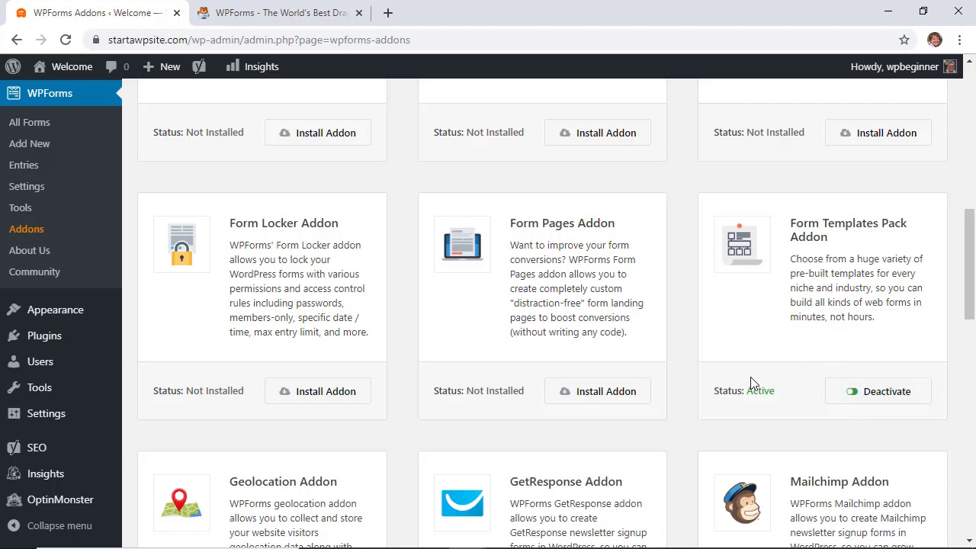
Step: Start a new WPForms form and name it "Job Application"
{"action": "scroll", "coordinate": [751, 383], "scroll_direction": "up", "scroll_amount": 2}
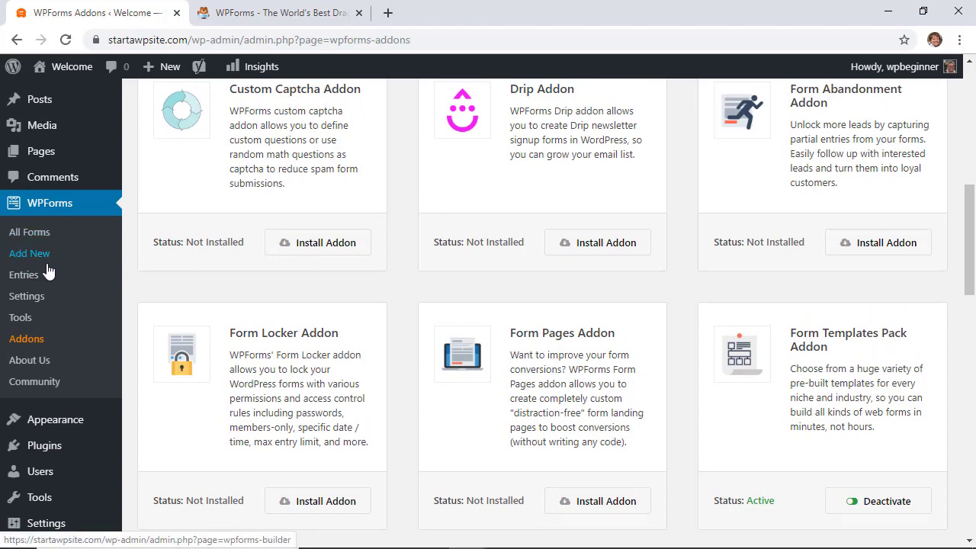
{"action": "left_click", "coordinate": [24, 255]}
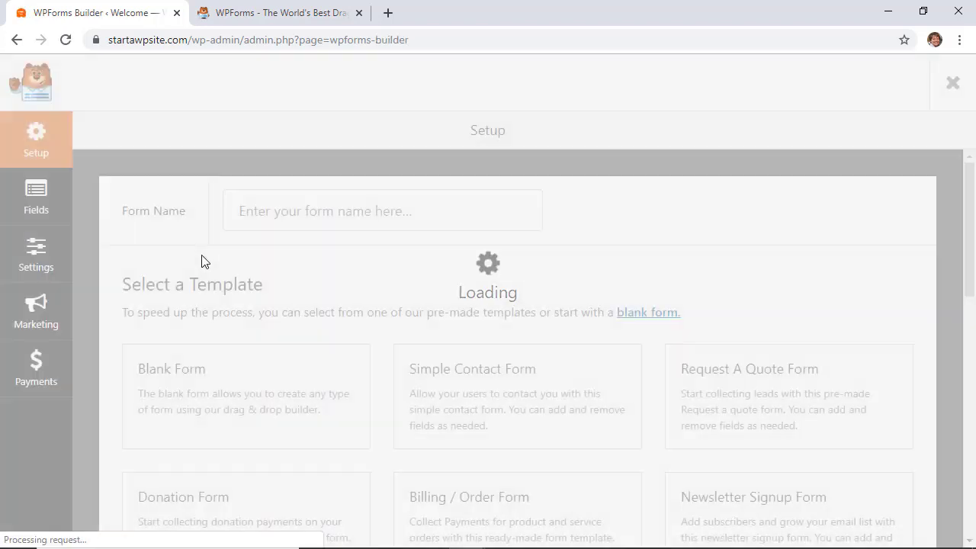
{"action": "left_click", "coordinate": [279, 198]}
{"action": "type", "text": "Job"}
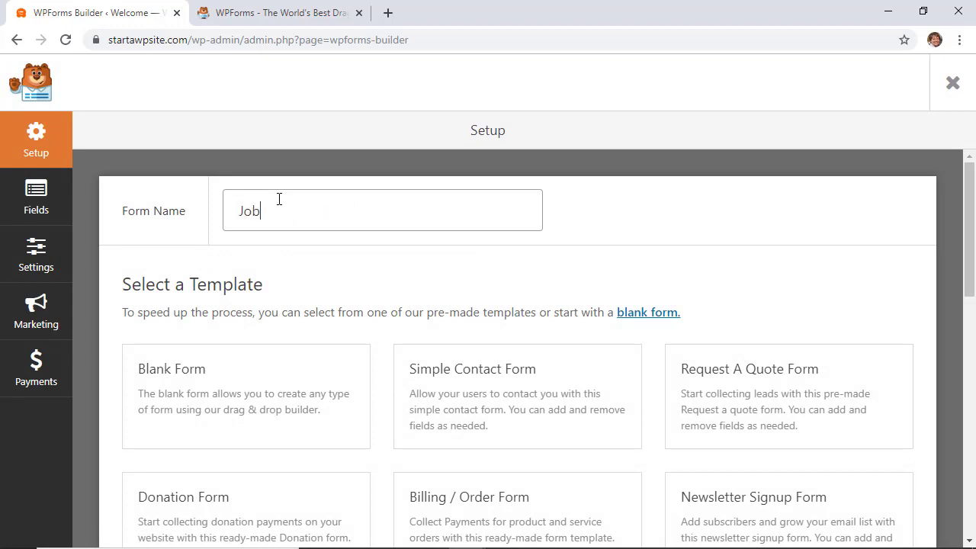
{"action": "type", "text": " Application"}
Step: Search the additional templates for "file" and create the form from the File Upload Form template
{"action": "scroll", "coordinate": [279, 259], "scroll_direction": "down", "scroll_amount": 5}
{"action": "scroll", "coordinate": [450, 315], "scroll_direction": "up", "scroll_amount": 4}
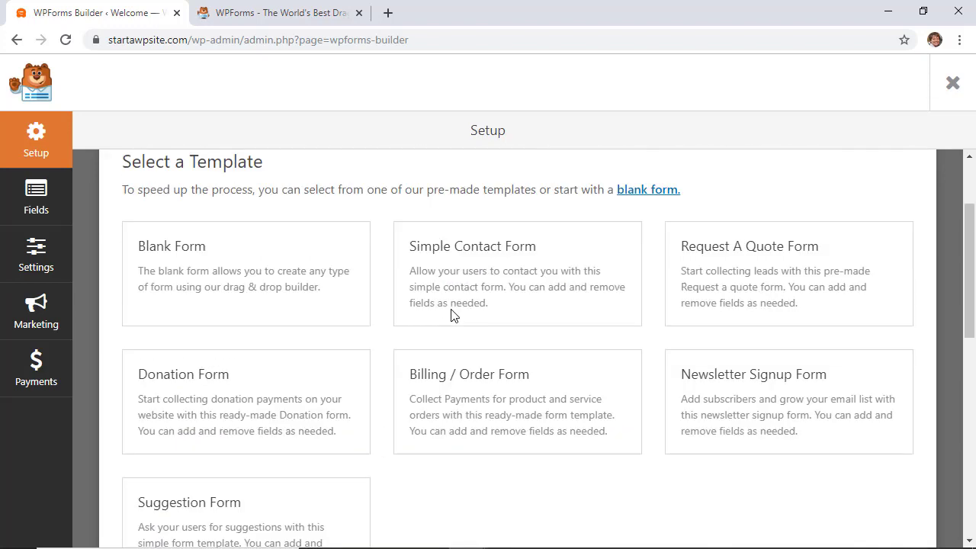
{"action": "scroll", "coordinate": [396, 373], "scroll_direction": "down", "scroll_amount": 3}
{"action": "scroll", "coordinate": [396, 373], "scroll_direction": "down", "scroll_amount": 3}
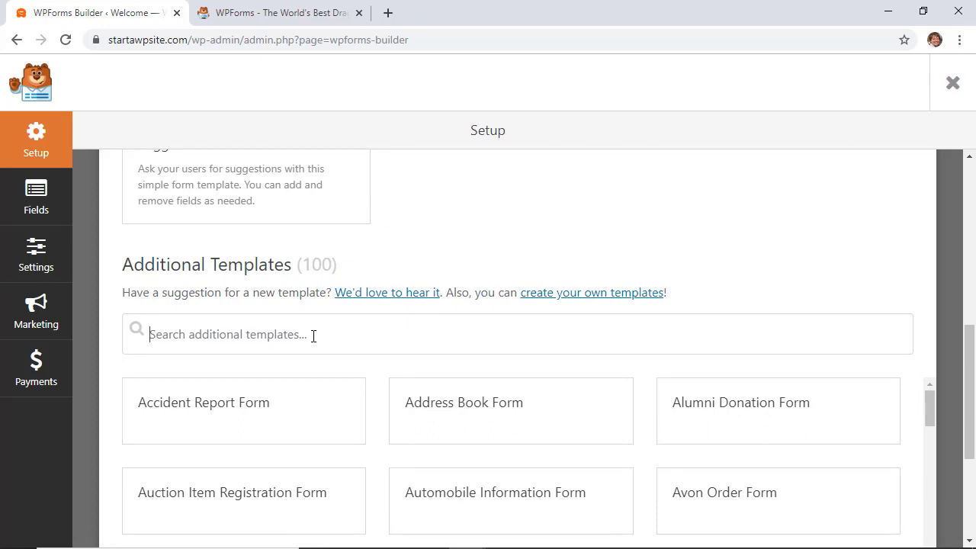
{"action": "type", "text": "file"}
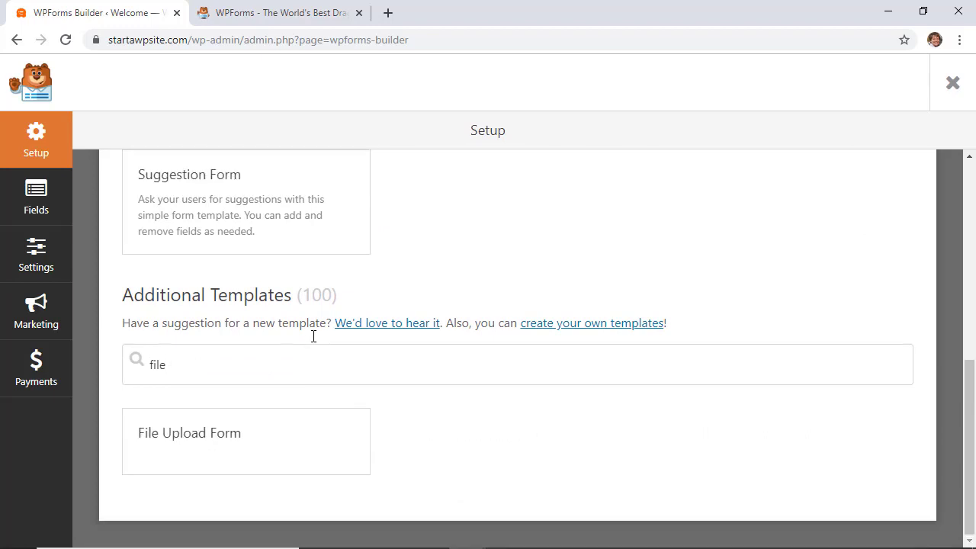
{"action": "left_click", "coordinate": [223, 440]}
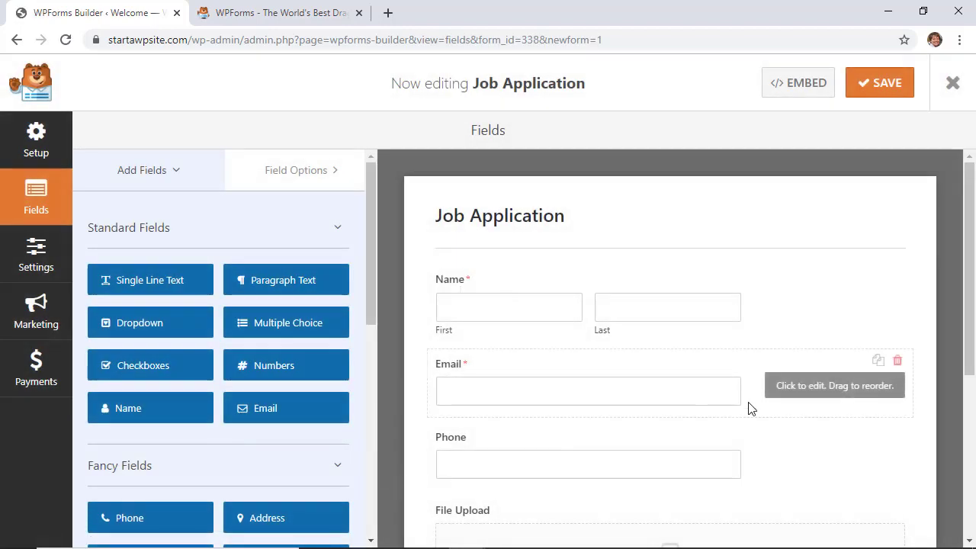
Step: Review the template's fields and delete the Phone field from the Job Application form
{"action": "scroll", "coordinate": [801, 329], "scroll_direction": "down", "scroll_amount": 2}
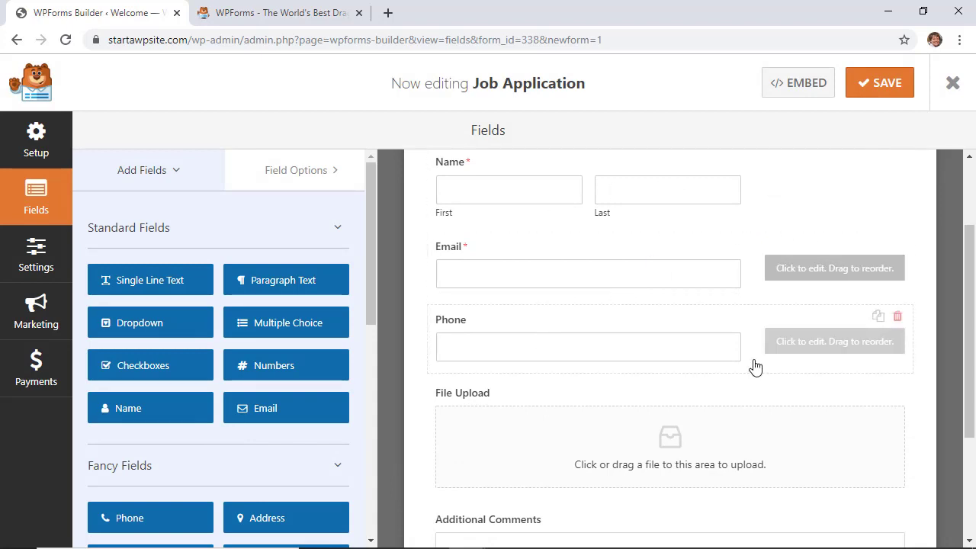
{"action": "scroll", "coordinate": [812, 268], "scroll_direction": "down", "scroll_amount": 2}
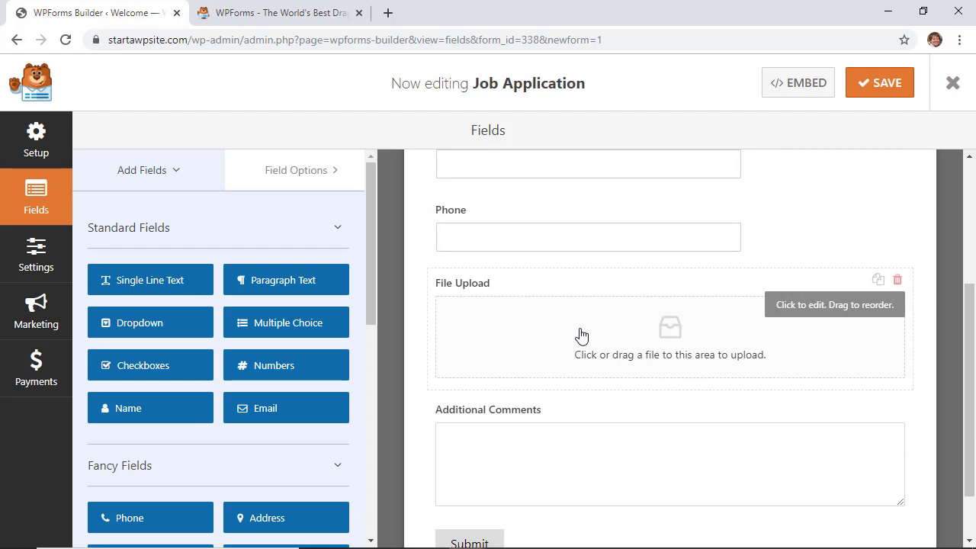
{"action": "scroll", "coordinate": [581, 335], "scroll_direction": "down", "scroll_amount": 1}
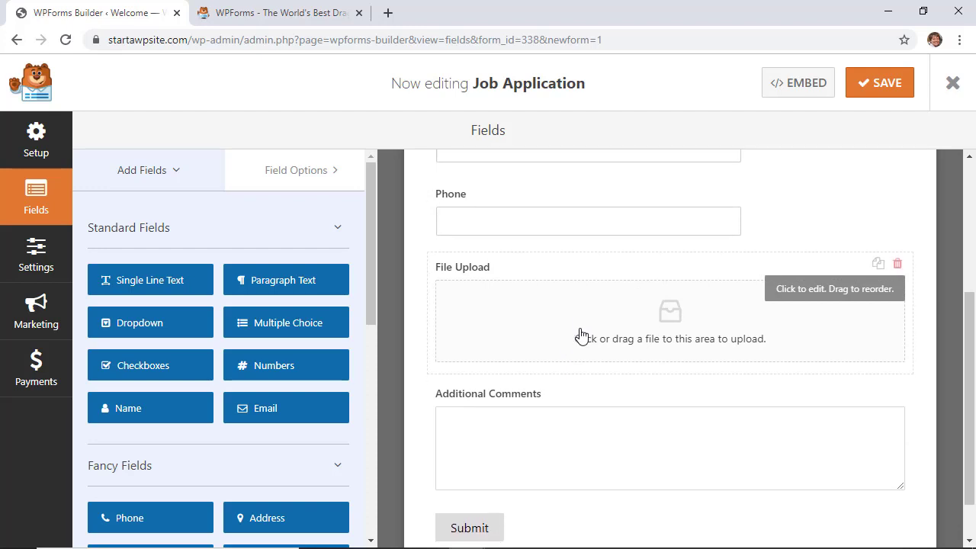
{"action": "scroll", "coordinate": [581, 335], "scroll_direction": "up", "scroll_amount": 5}
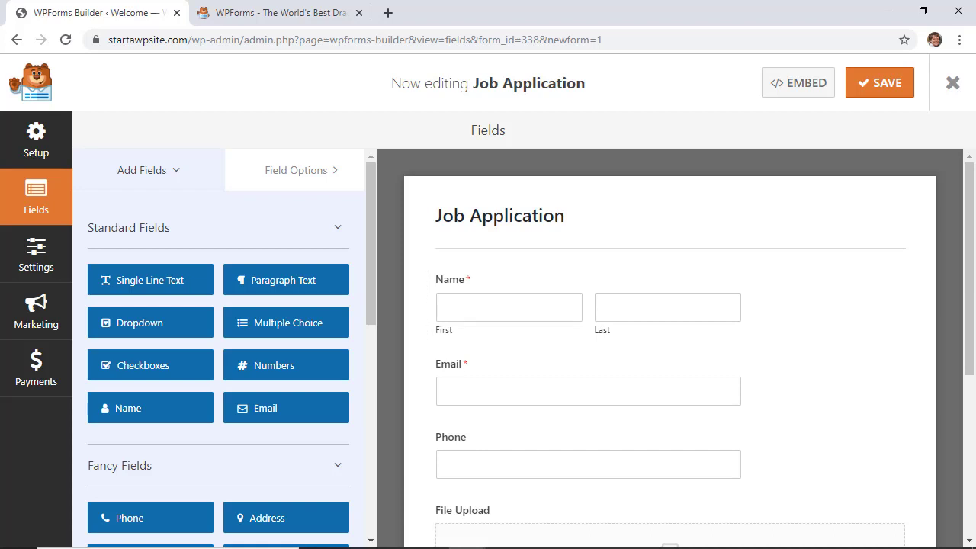
{"action": "scroll", "coordinate": [649, 305], "scroll_direction": "down", "scroll_amount": 2}
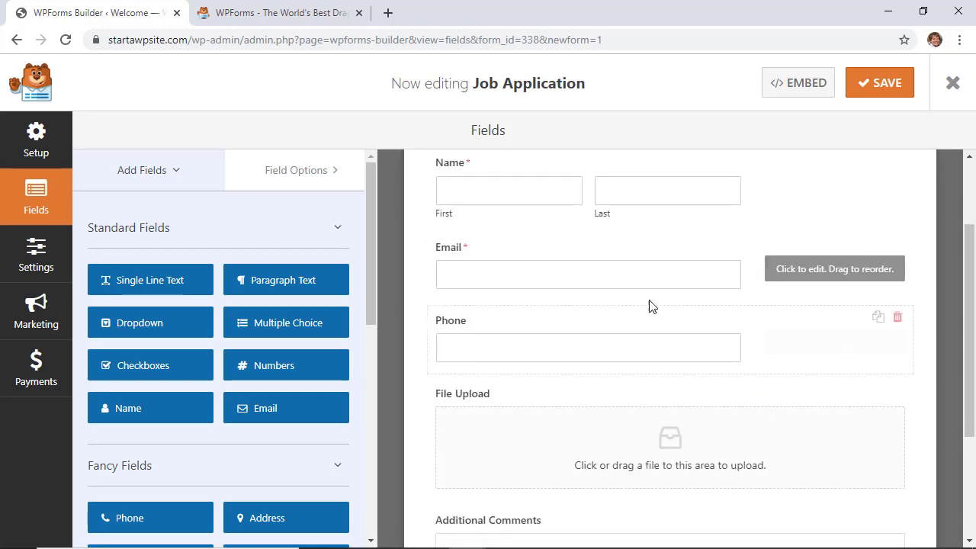
{"action": "left_click", "coordinate": [898, 318]}
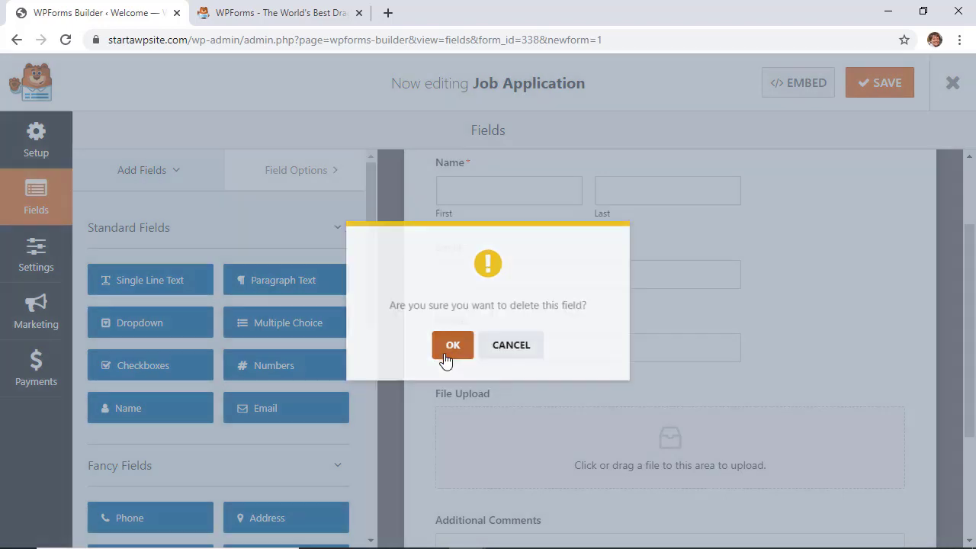
{"action": "left_click", "coordinate": [450, 349]}
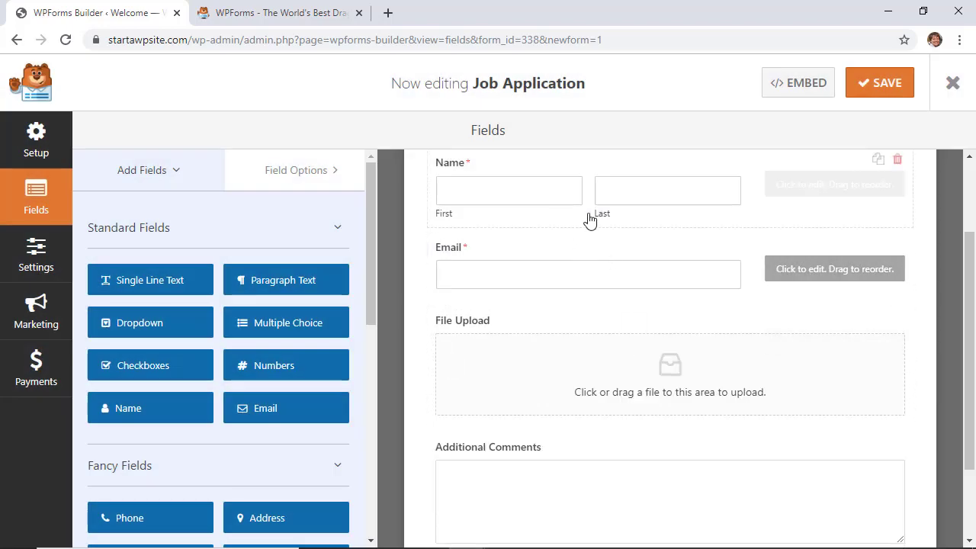
Step: Set the Name field's format to Simple so it uses a single input
{"action": "left_click", "coordinate": [537, 198]}
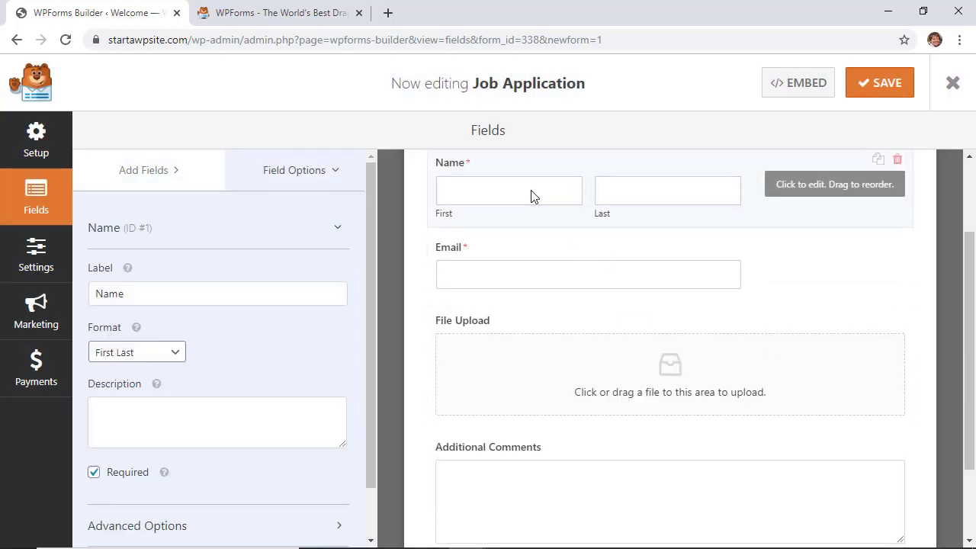
{"action": "left_click", "coordinate": [131, 360]}
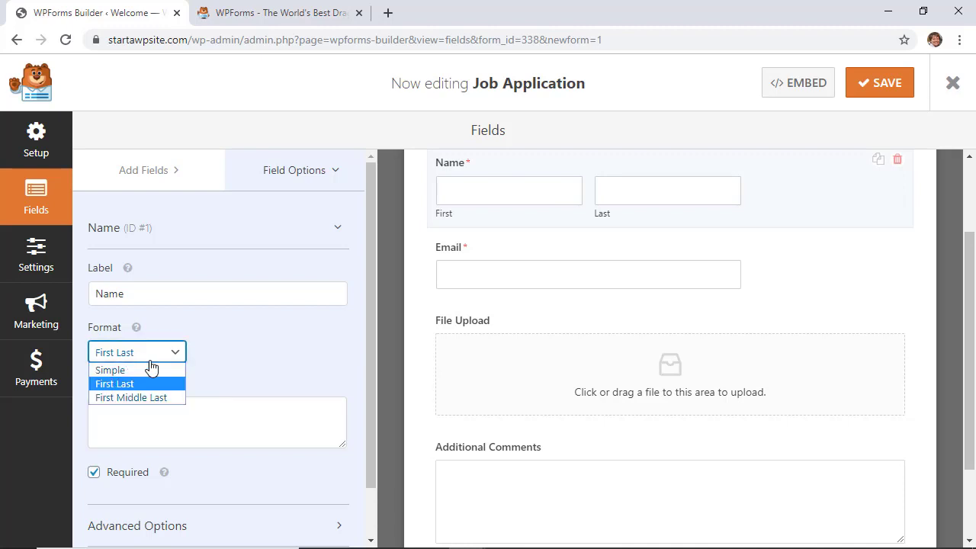
{"action": "left_click", "coordinate": [142, 369]}
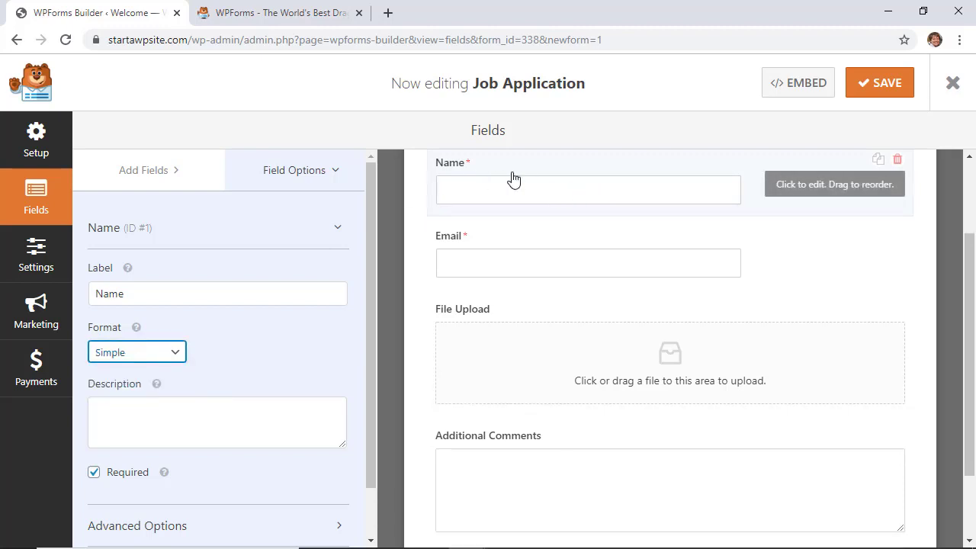
Step: Change the File Upload field's label to "Resume"
{"action": "left_click", "coordinate": [513, 361]}
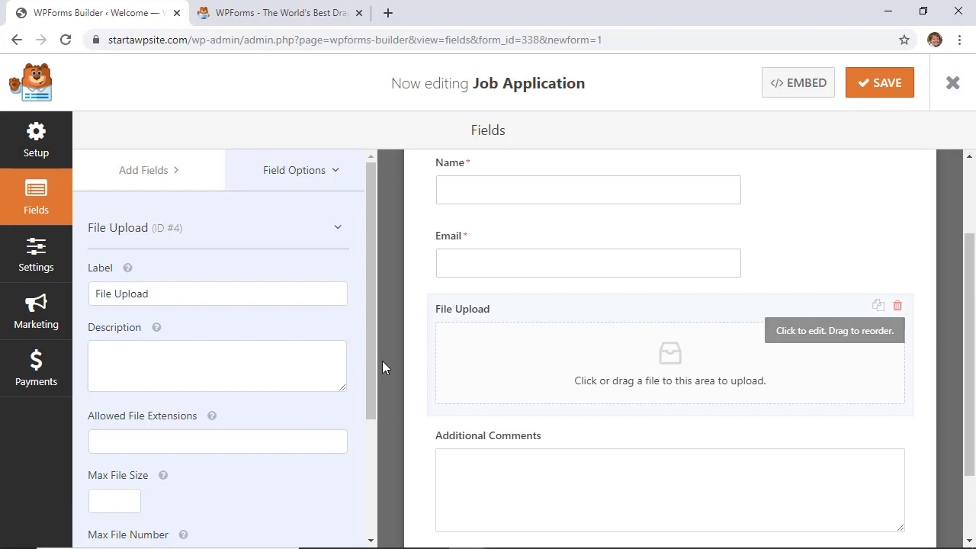
{"action": "triple_click", "coordinate": [94, 290]}
{"action": "type", "text": "Resume"}
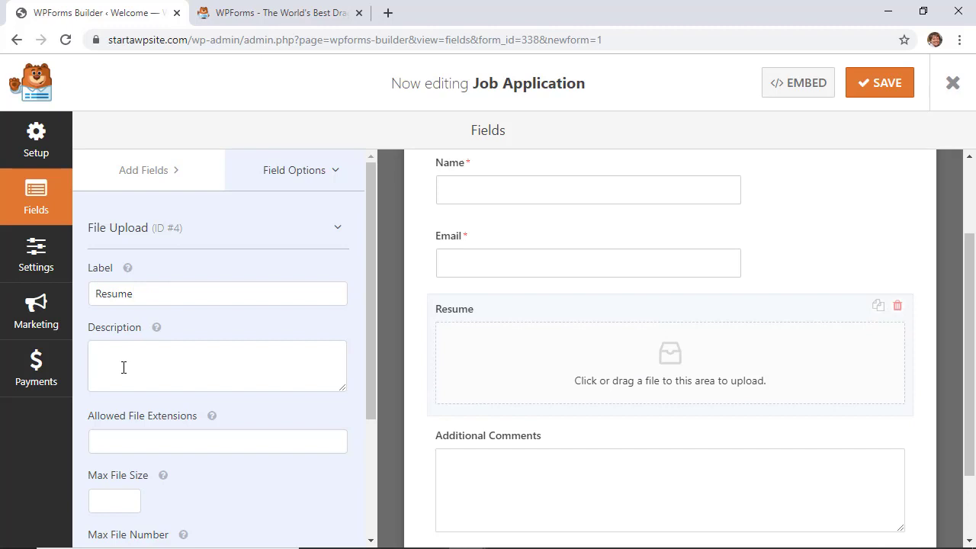
Step: Set the Resume field's allowed file extensions to "pdf,docx"
{"action": "scroll", "coordinate": [123, 368], "scroll_direction": "down", "scroll_amount": 1}
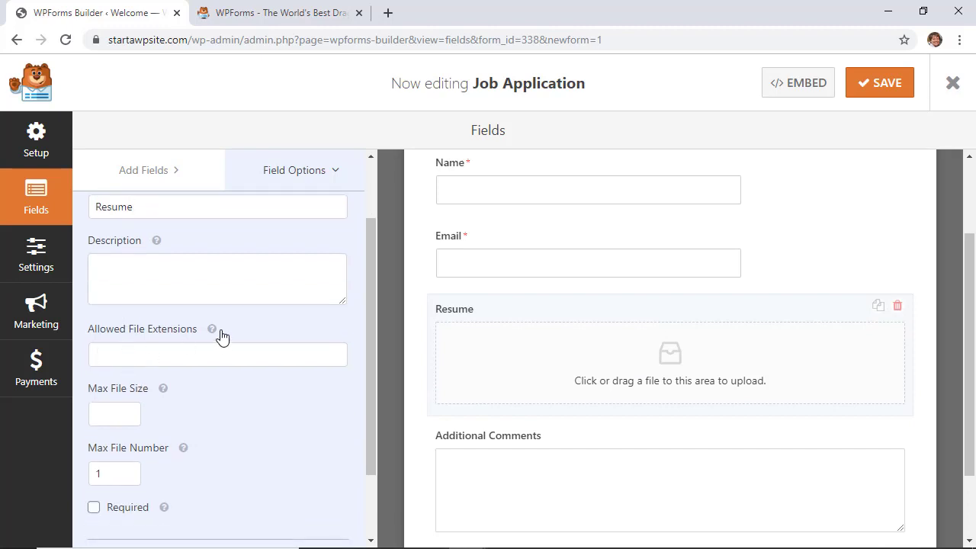
{"action": "mouse_move", "coordinate": [213, 331]}
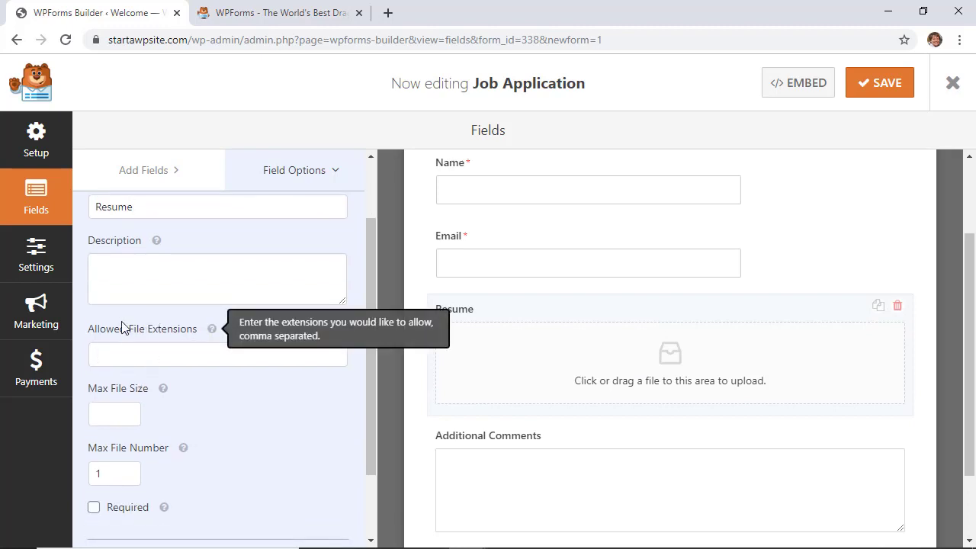
{"action": "left_click", "coordinate": [145, 347]}
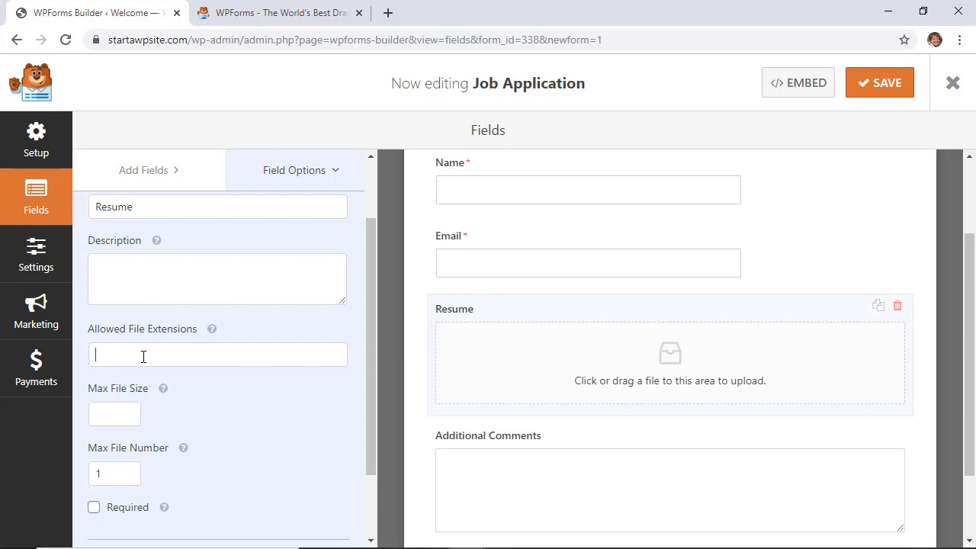
{"action": "type", "text": "pdf"}
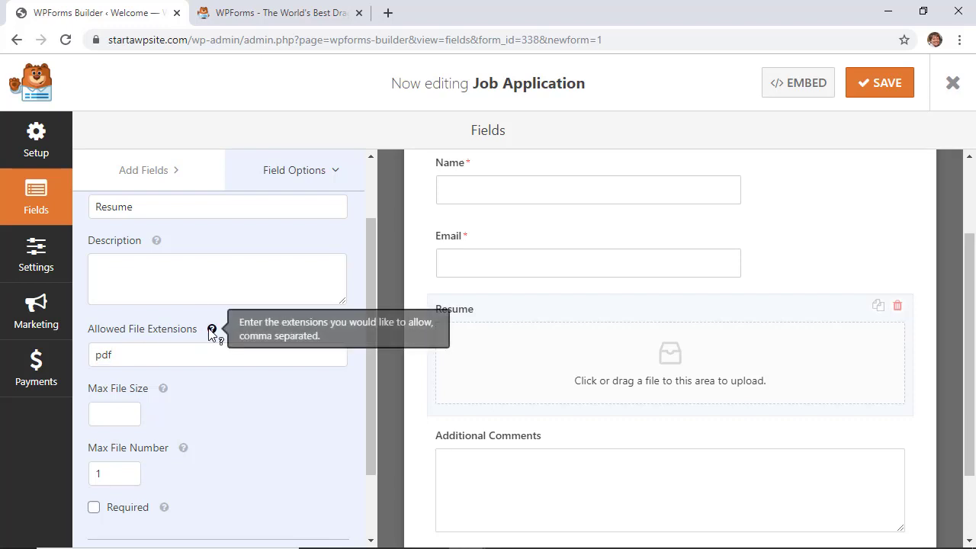
{"action": "type", "text": ",docx"}
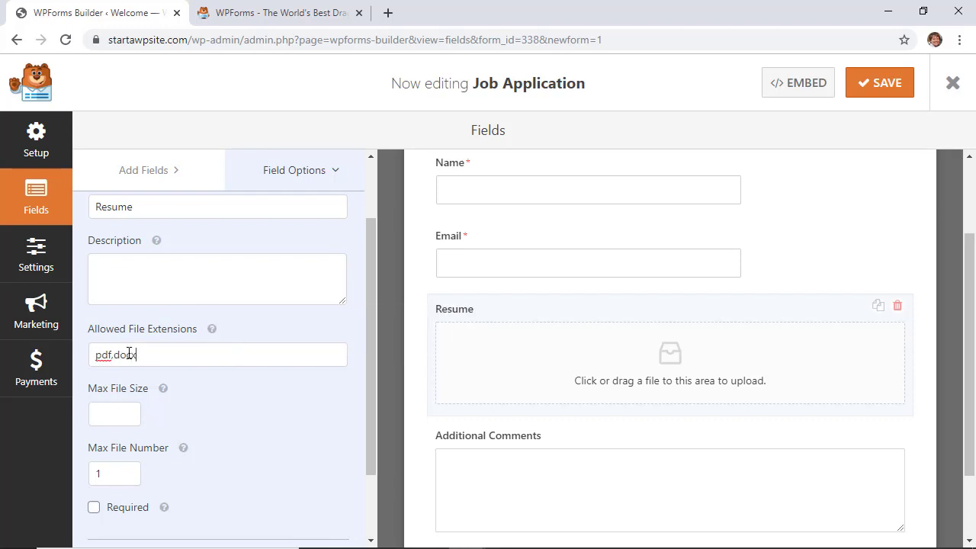
Step: Set the Resume field's maximum file number to 2 and make the field required
{"action": "scroll", "coordinate": [218, 429], "scroll_direction": "down", "scroll_amount": 1}
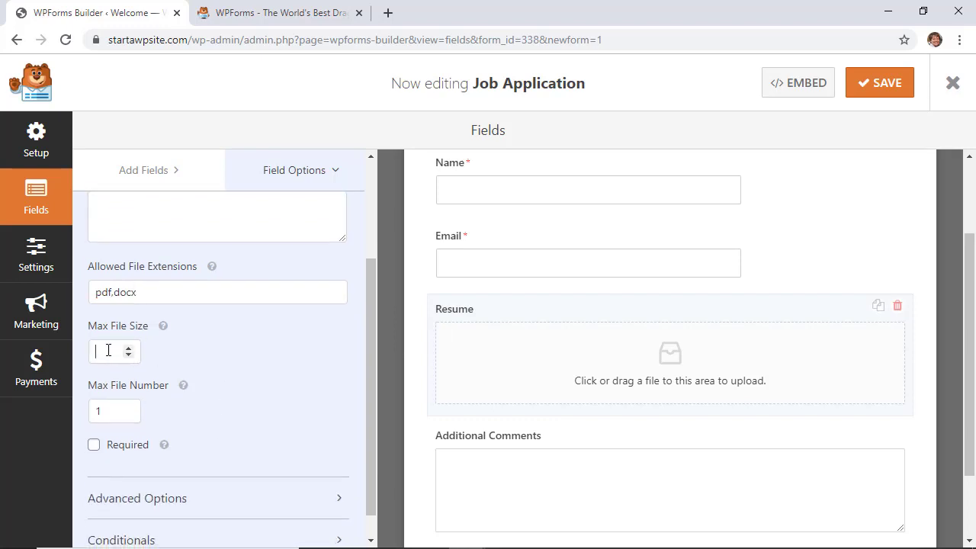
{"action": "mouse_move", "coordinate": [163, 328]}
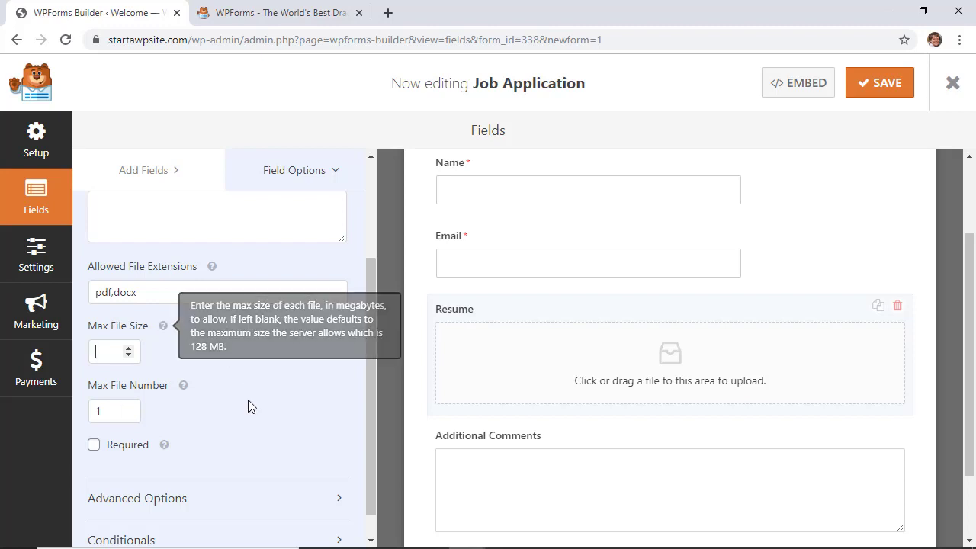
{"action": "scroll", "coordinate": [248, 399], "scroll_direction": "down", "scroll_amount": 1}
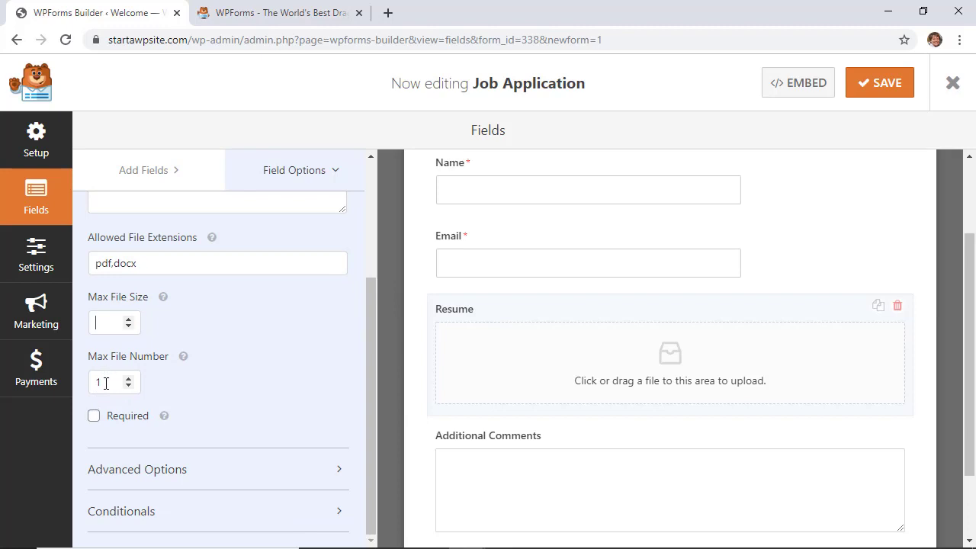
{"action": "left_click", "coordinate": [106, 383]}
{"action": "left_click_drag", "start_coordinate": [106, 383], "coordinate": [80, 390]}
{"action": "type", "text": "2"}
{"action": "left_click", "coordinate": [239, 392]}
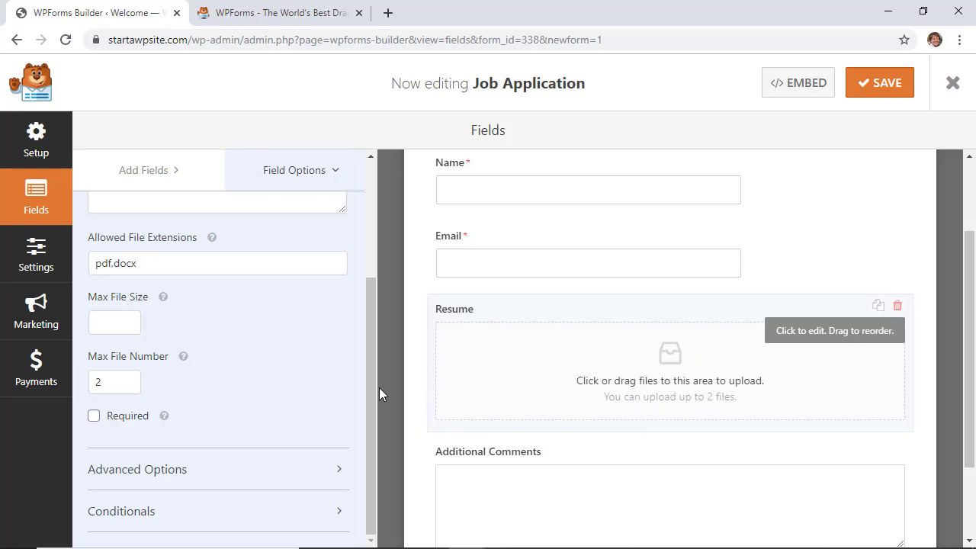
{"action": "left_click", "coordinate": [94, 420]}
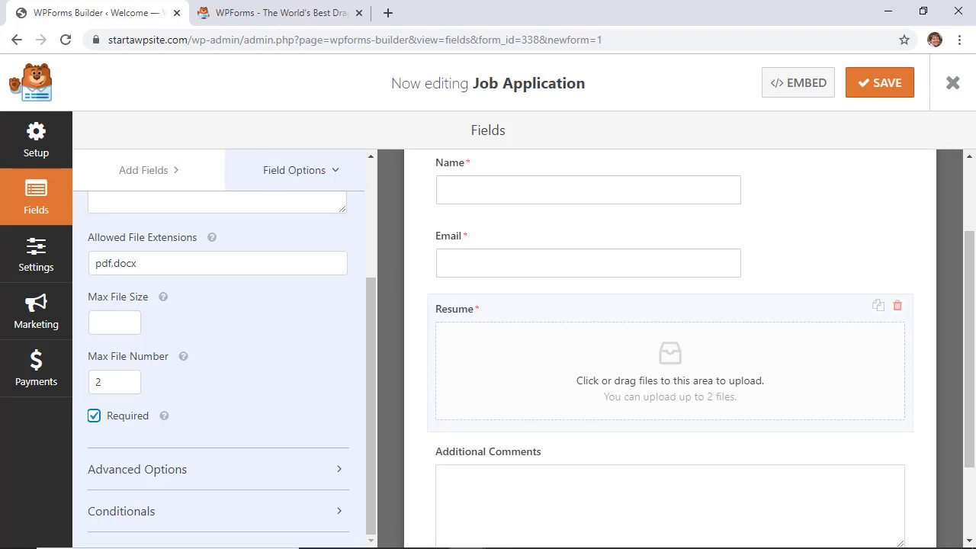
Step: In the Resume field's advanced options, enable storing the file in the WordPress Media Library
{"action": "left_click", "coordinate": [268, 465]}
{"action": "scroll", "coordinate": [267, 464], "scroll_direction": "down", "scroll_amount": 3}
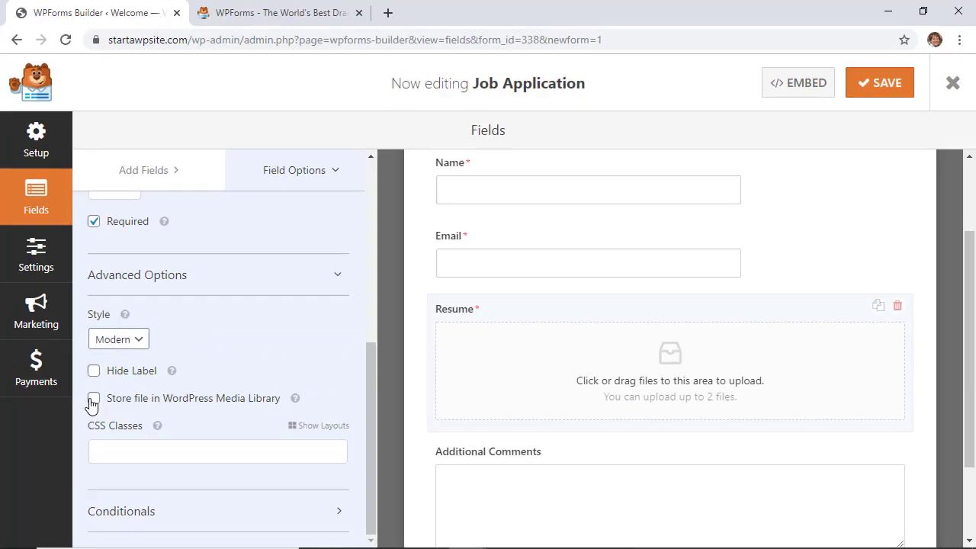
{"action": "left_click", "coordinate": [93, 400]}
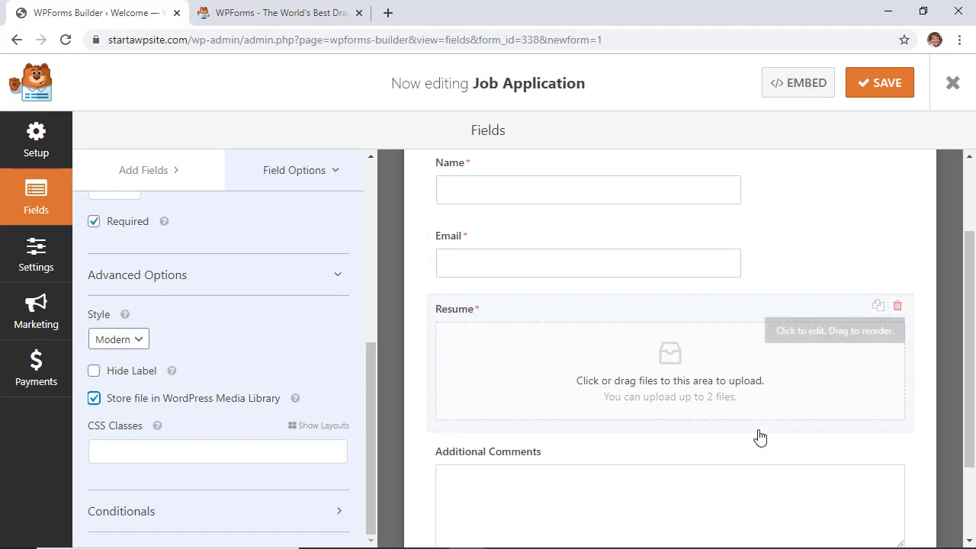
{"action": "scroll", "coordinate": [586, 432], "scroll_direction": "down", "scroll_amount": 2}
{"action": "scroll", "coordinate": [581, 433], "scroll_direction": "up", "scroll_amount": 4}
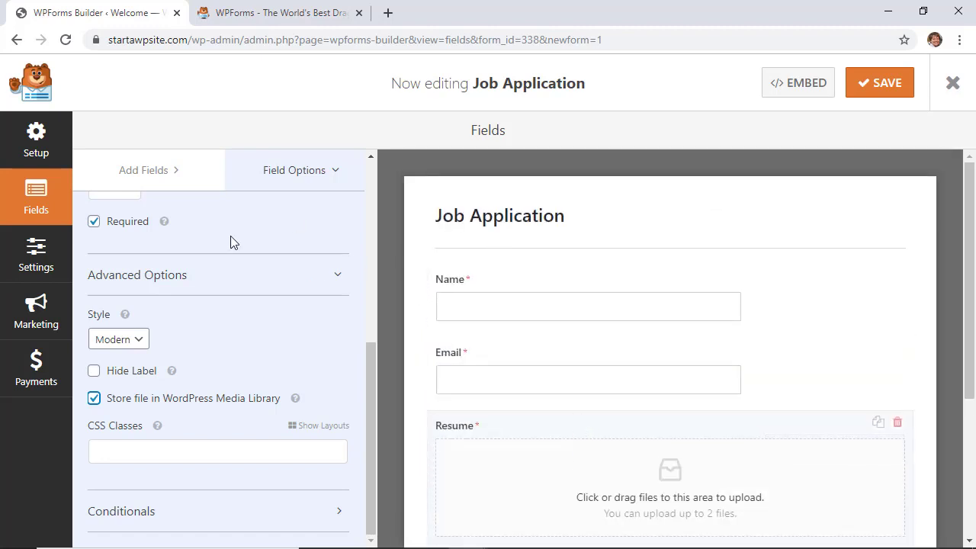
Step: Open the form's general settings and review the name, description, submit button and submission options
{"action": "left_click", "coordinate": [33, 258]}
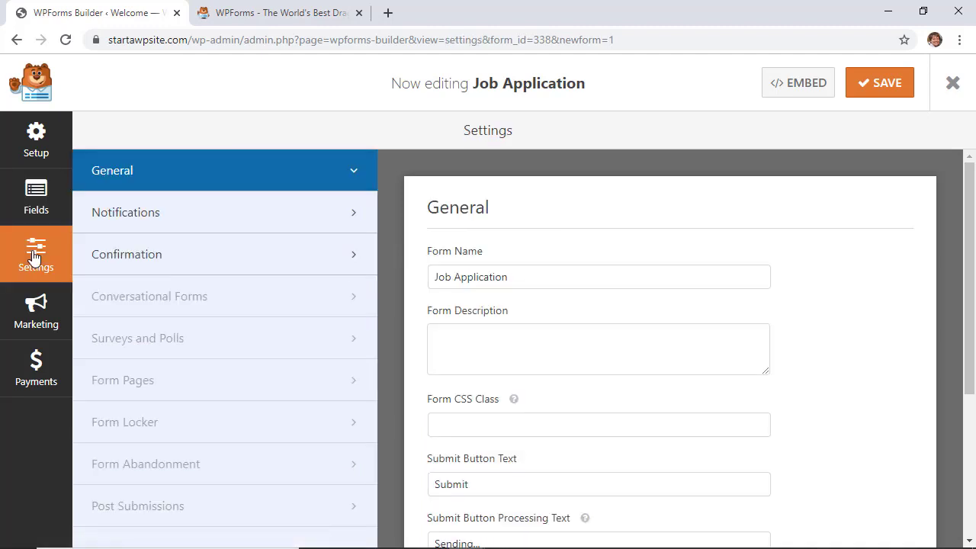
{"action": "scroll", "coordinate": [413, 333], "scroll_direction": "down", "scroll_amount": 1}
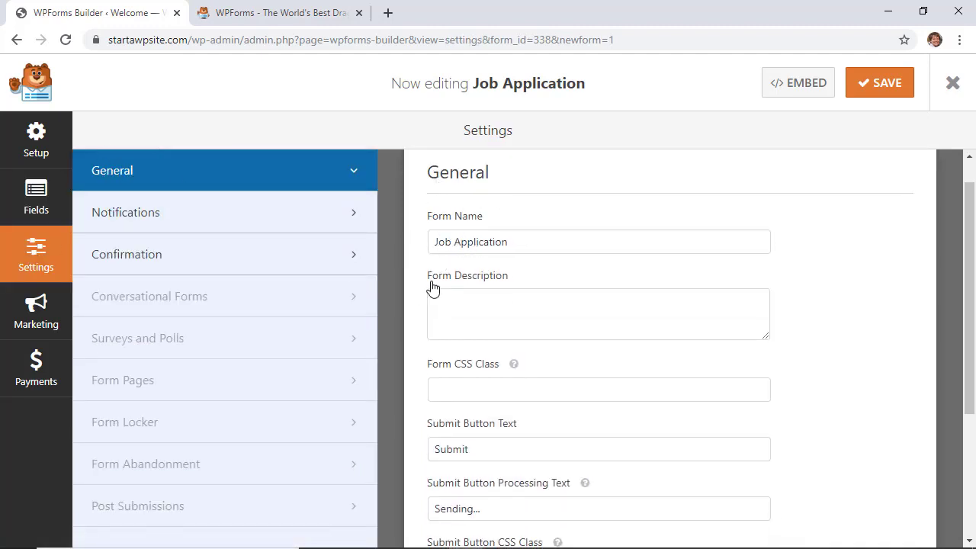
{"action": "scroll", "coordinate": [451, 320], "scroll_direction": "down", "scroll_amount": 2}
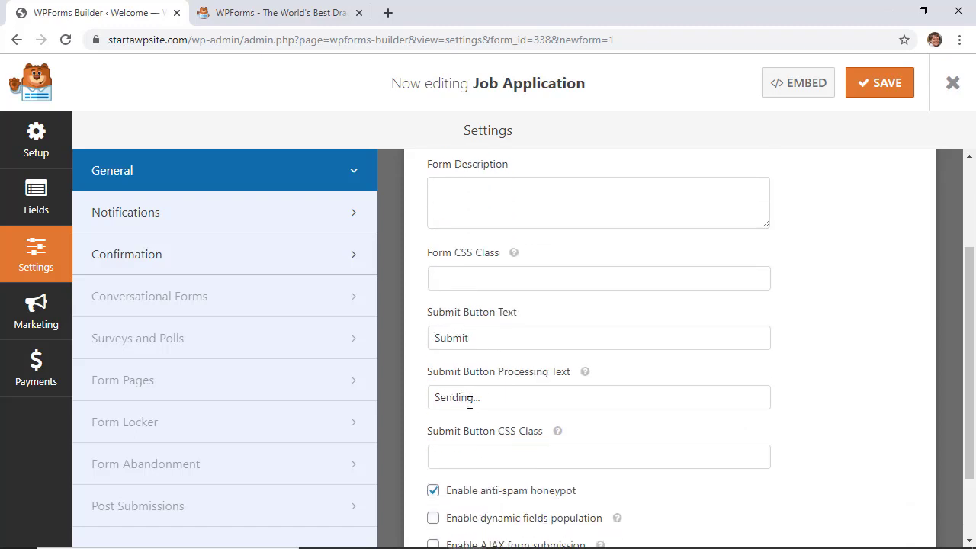
{"action": "scroll", "coordinate": [470, 403], "scroll_direction": "down", "scroll_amount": 2}
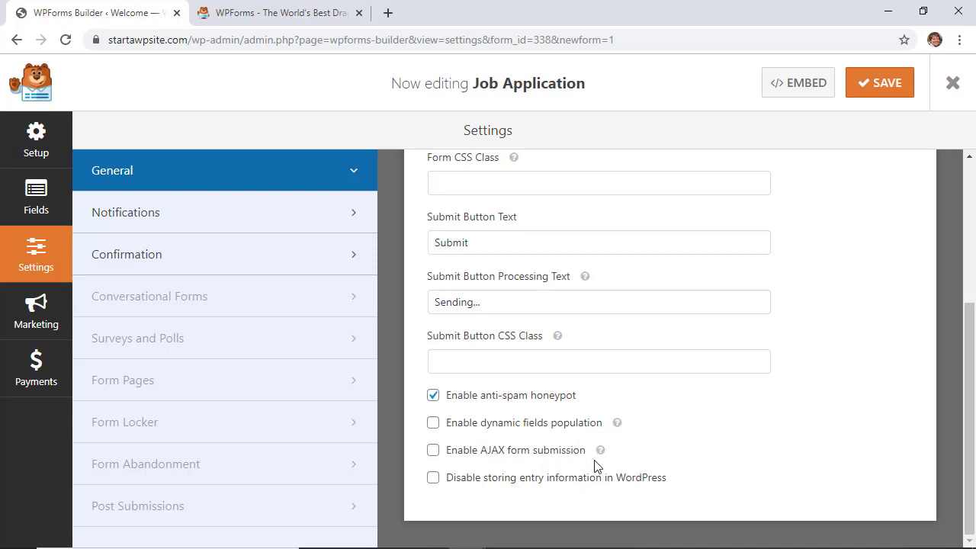
{"action": "scroll", "coordinate": [616, 411], "scroll_direction": "up", "scroll_amount": 3}
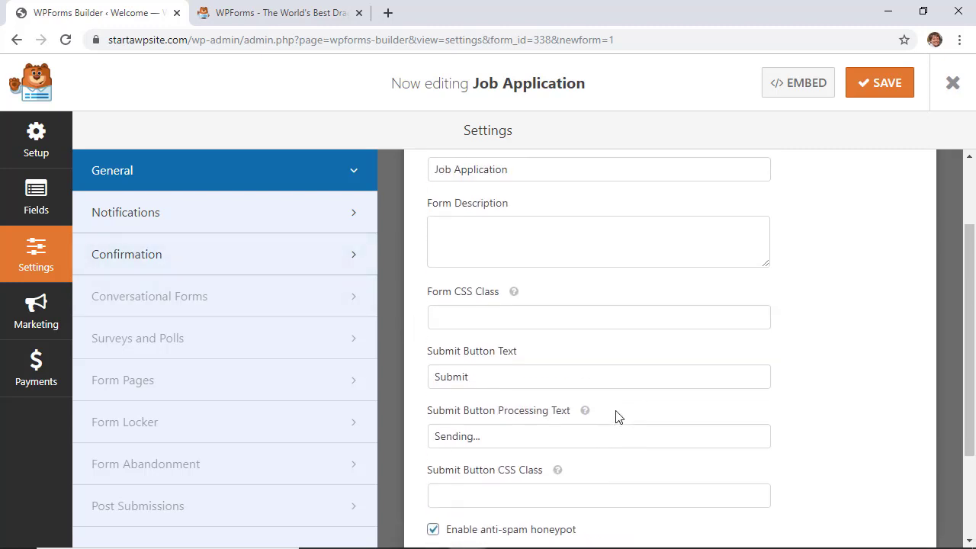
Step: In the Job Application form's default notification, replace the From Name with the smart tag for the Name field, {field_id="1"}
{"action": "left_click", "coordinate": [200, 217]}
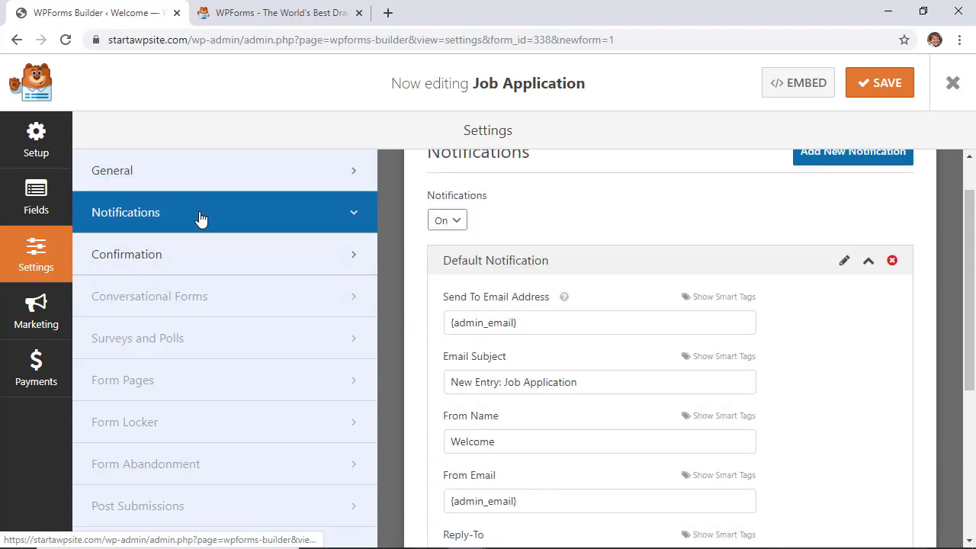
{"action": "scroll", "coordinate": [398, 277], "scroll_direction": "up", "scroll_amount": 1}
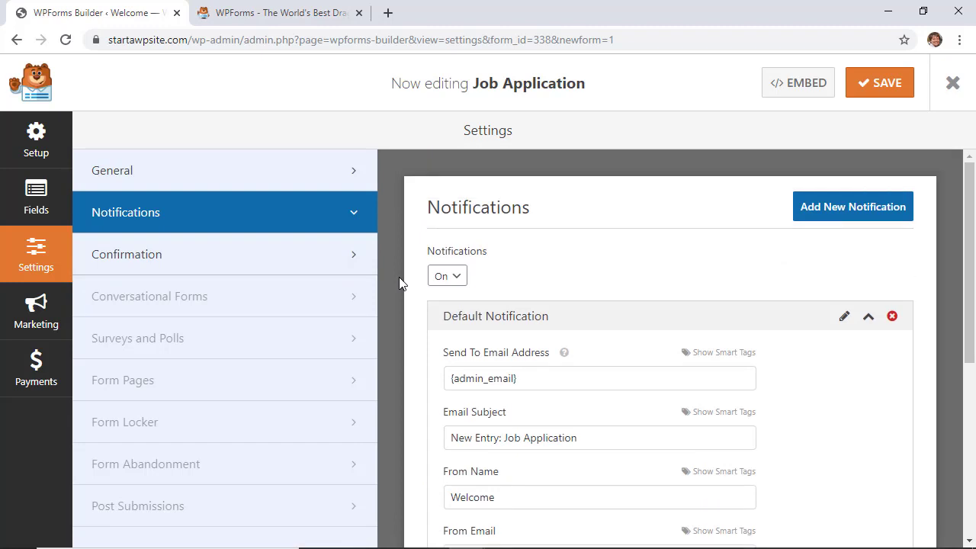
{"action": "scroll", "coordinate": [425, 335], "scroll_direction": "down", "scroll_amount": 2}
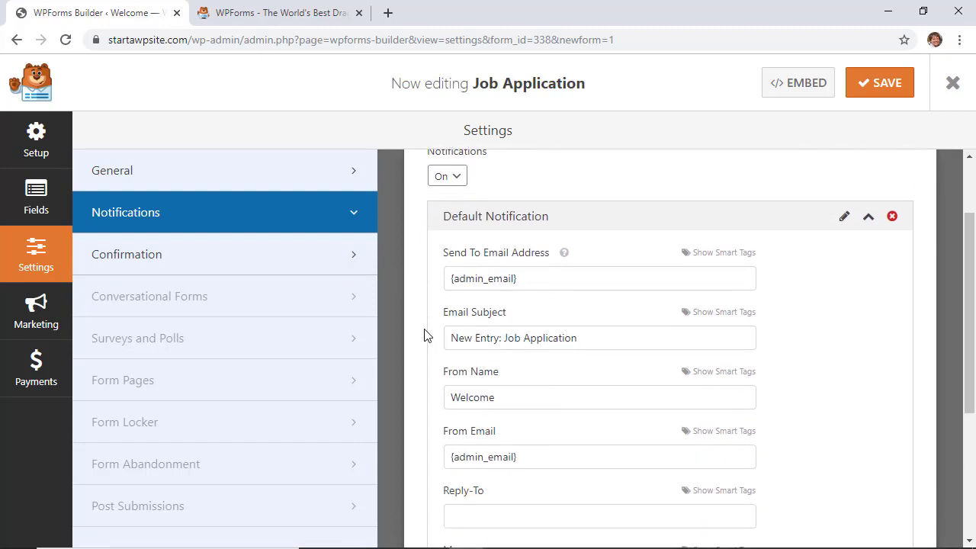
{"action": "scroll", "coordinate": [426, 335], "scroll_direction": "down", "scroll_amount": 1}
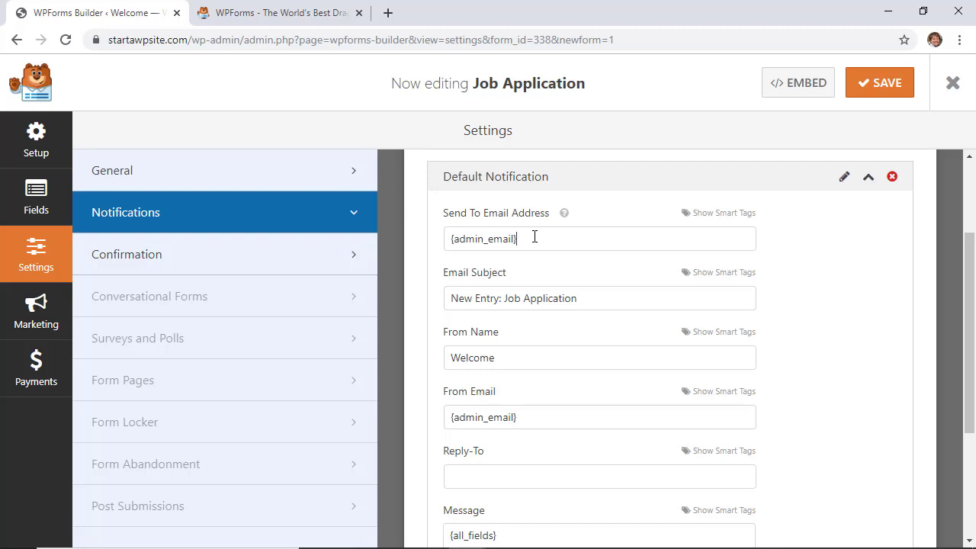
{"action": "left_click_drag", "start_coordinate": [534, 237], "coordinate": [438, 249]}
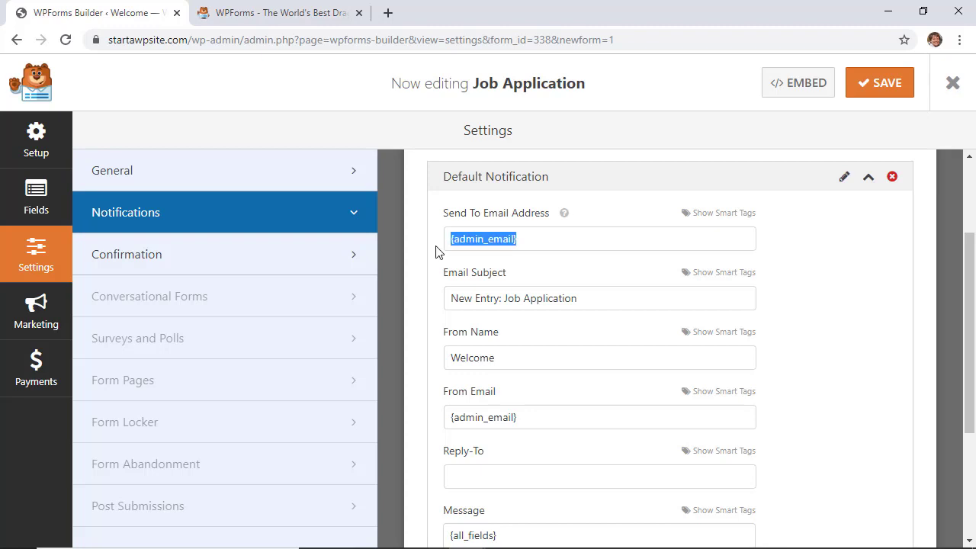
{"action": "scroll", "coordinate": [437, 252], "scroll_direction": "down", "scroll_amount": 1}
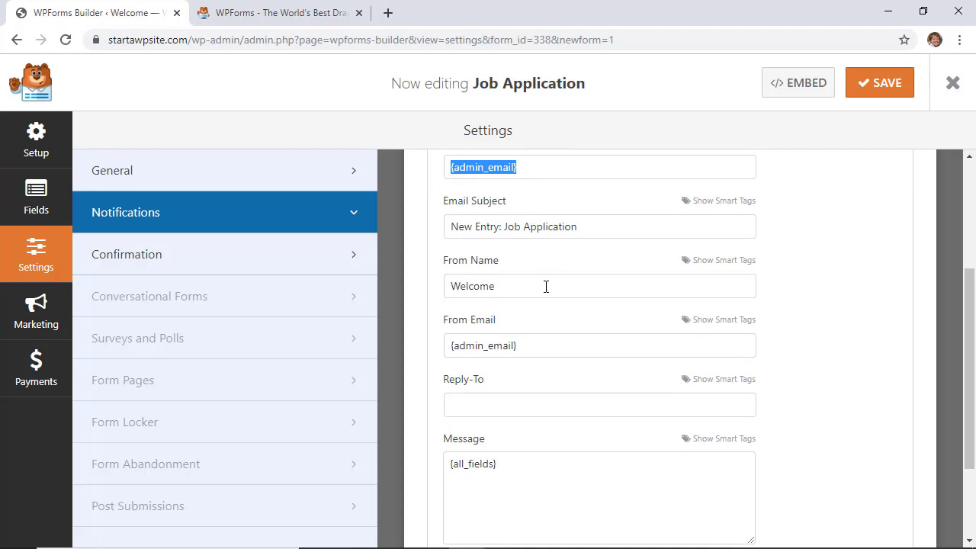
{"action": "left_click_drag", "start_coordinate": [545, 286], "coordinate": [420, 286]}
{"action": "key", "text": "BackSpace"}
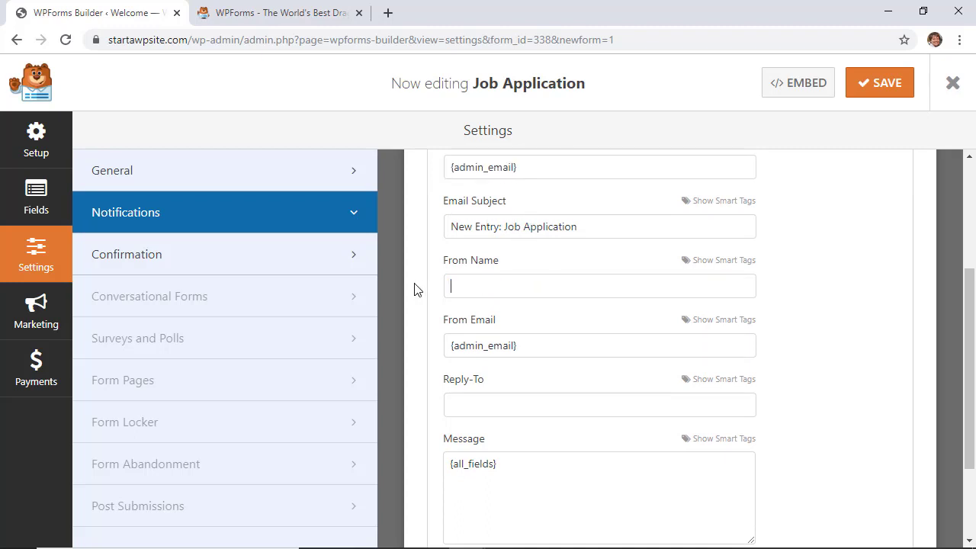
{"action": "left_click", "coordinate": [716, 262]}
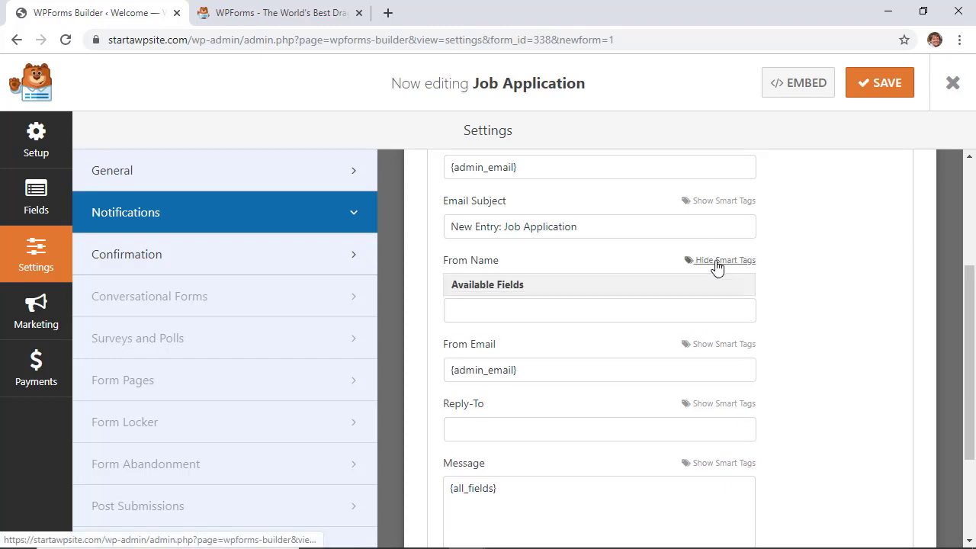
{"action": "left_click", "coordinate": [459, 307]}
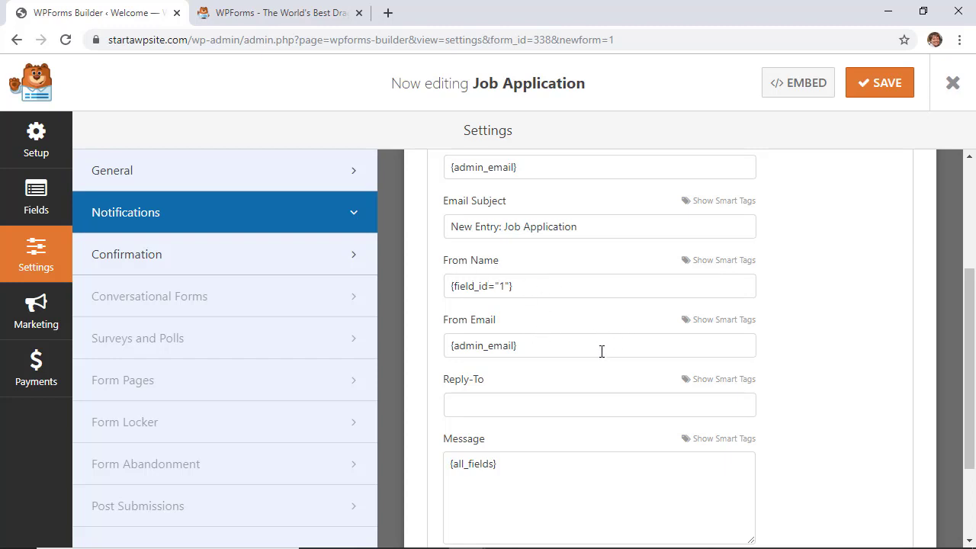
Step: Show the smart tags available for the notification's From Email and review the remaining Reply-To, Message and conditional logic settings
{"action": "left_click_drag", "start_coordinate": [589, 348], "coordinate": [451, 350]}
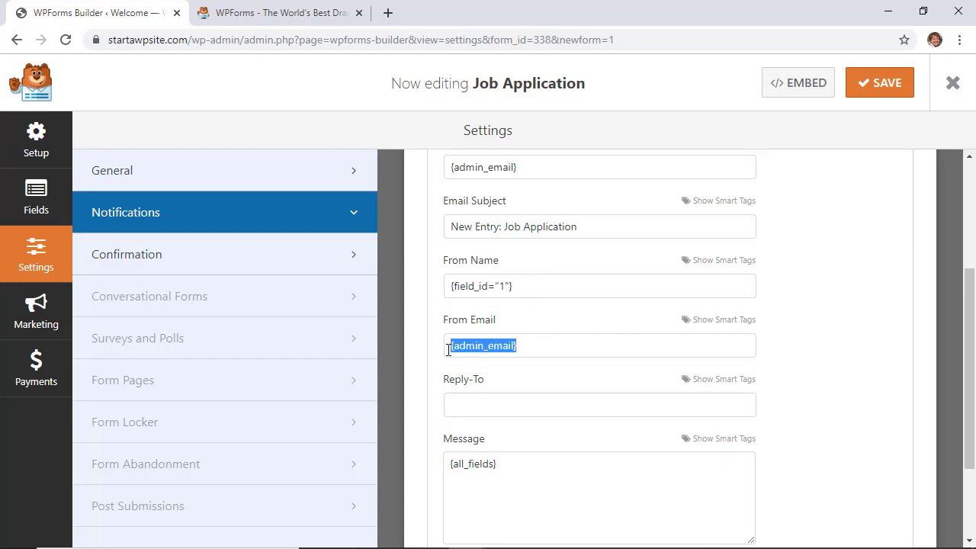
{"action": "left_click", "coordinate": [702, 323]}
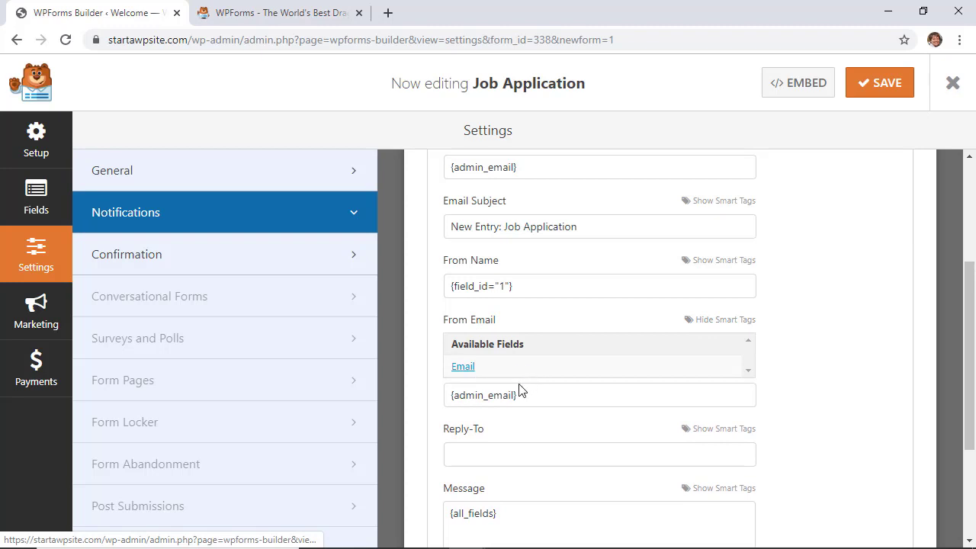
{"action": "scroll", "coordinate": [806, 403], "scroll_direction": "down", "scroll_amount": 2}
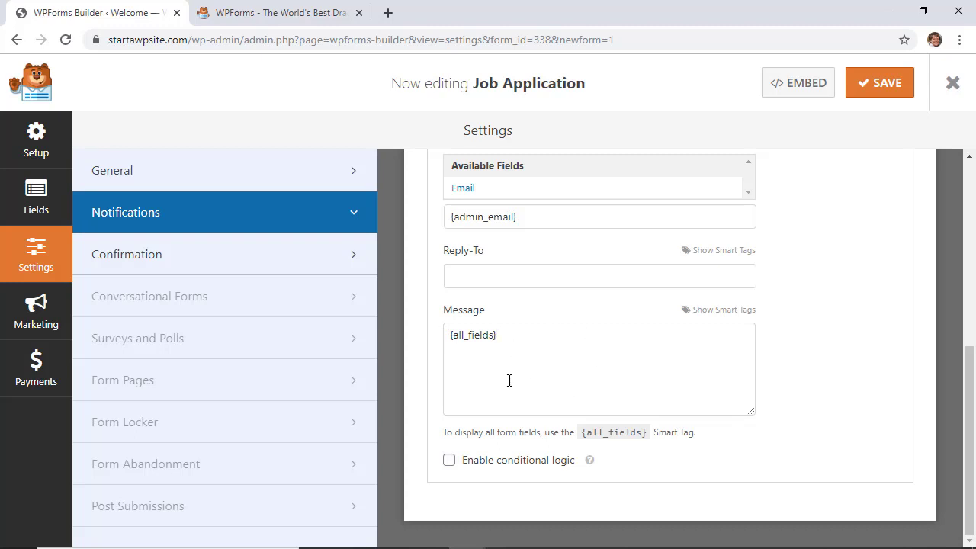
Step: In the form's default confirmation, try the Show Page and Go to URL (Redirect) types and return the confirmation type to Message
{"action": "left_click", "coordinate": [191, 255]}
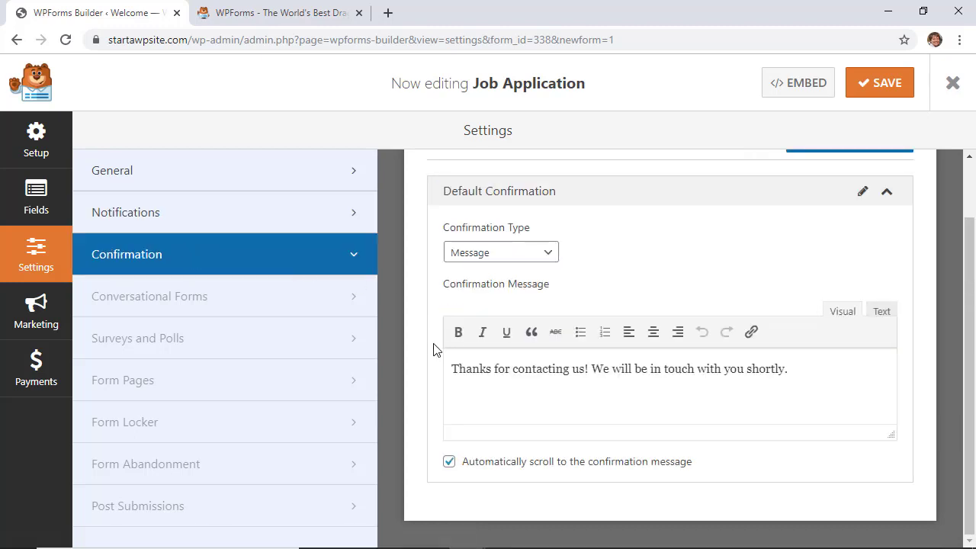
{"action": "left_click", "coordinate": [488, 256]}
{"action": "left_click", "coordinate": [489, 273]}
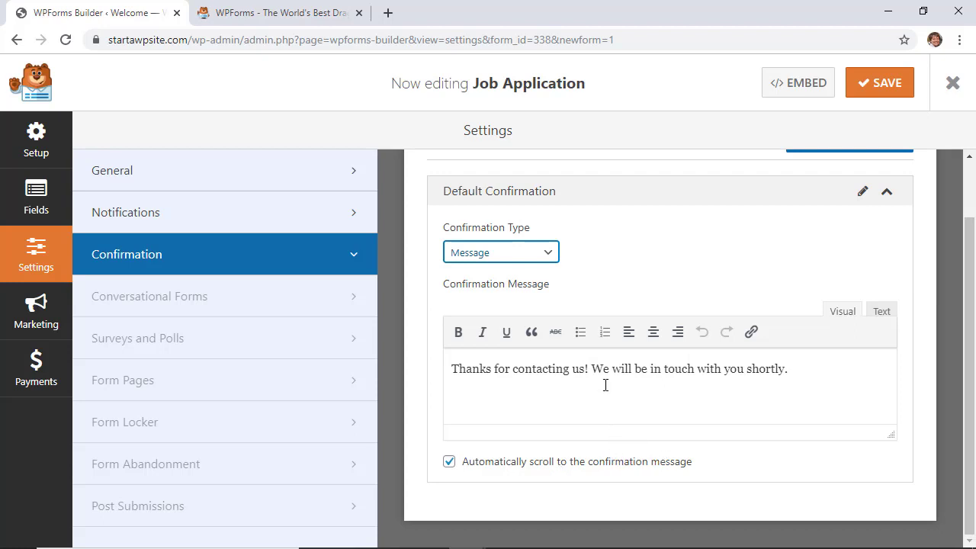
{"action": "left_click", "coordinate": [495, 257]}
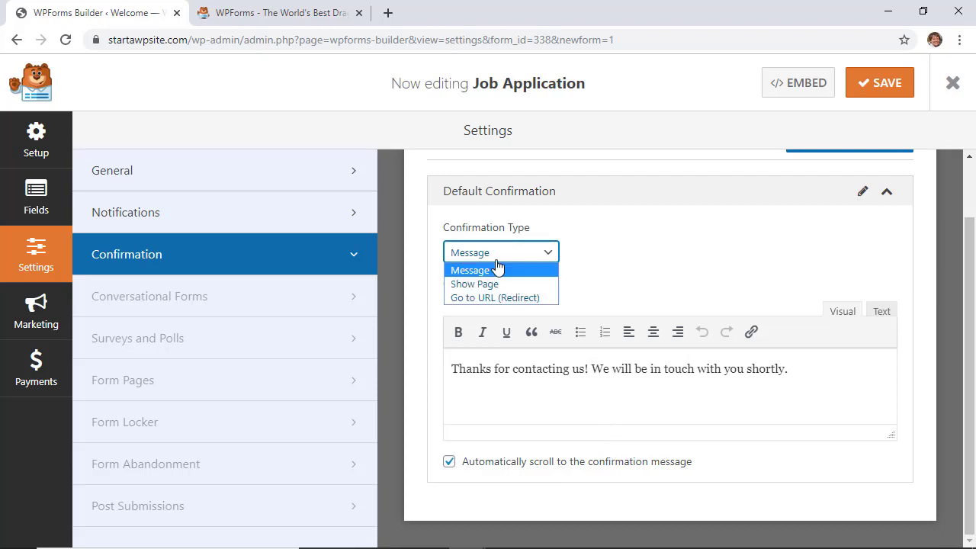
{"action": "left_click", "coordinate": [487, 285]}
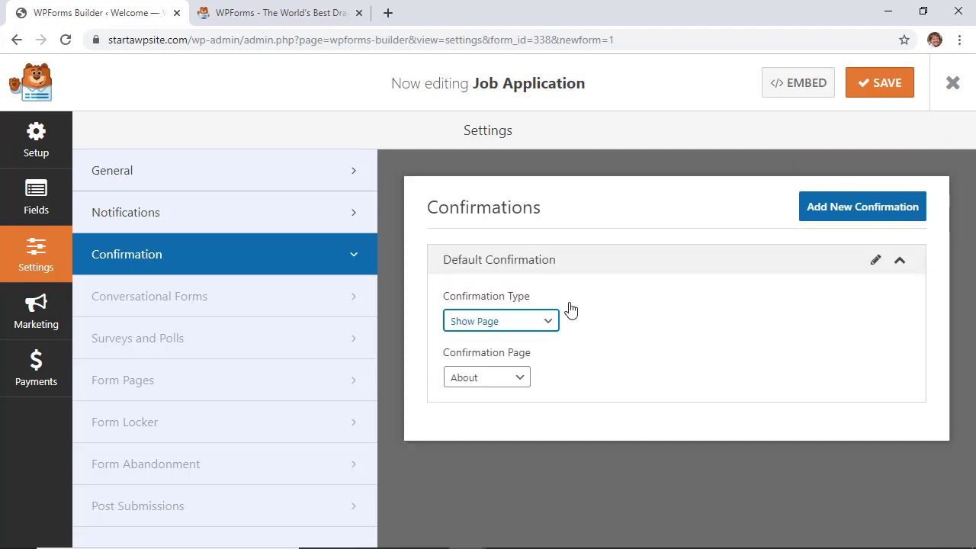
{"action": "left_click", "coordinate": [480, 381]}
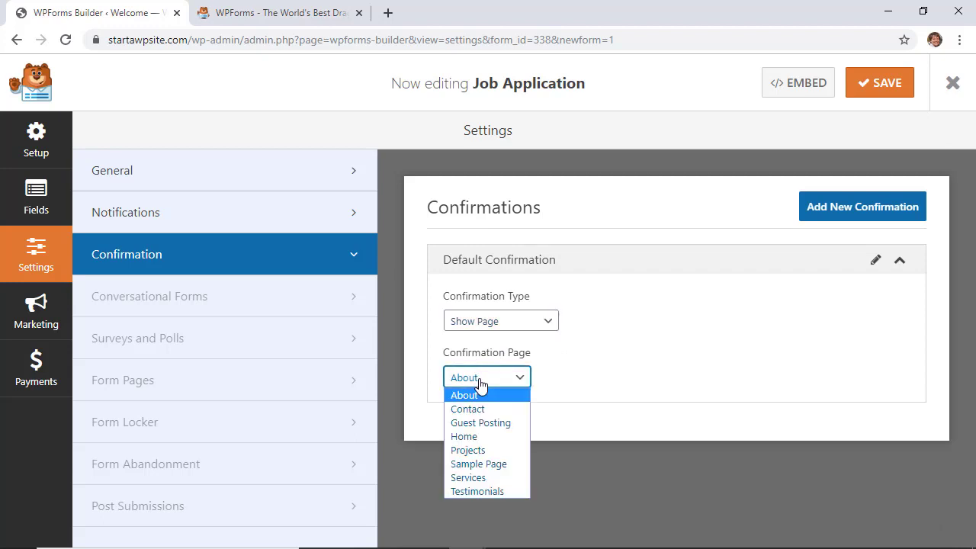
{"action": "left_click", "coordinate": [481, 326]}
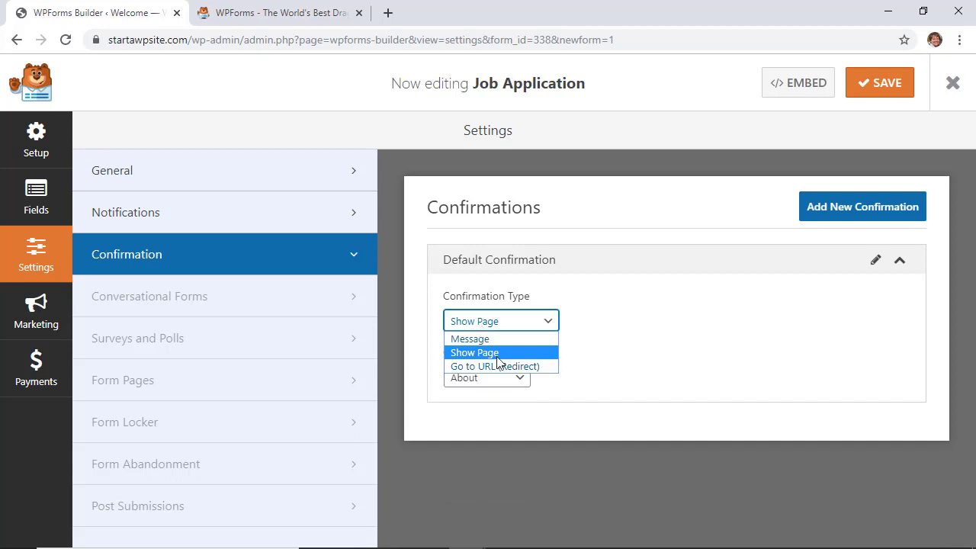
{"action": "left_click", "coordinate": [493, 366]}
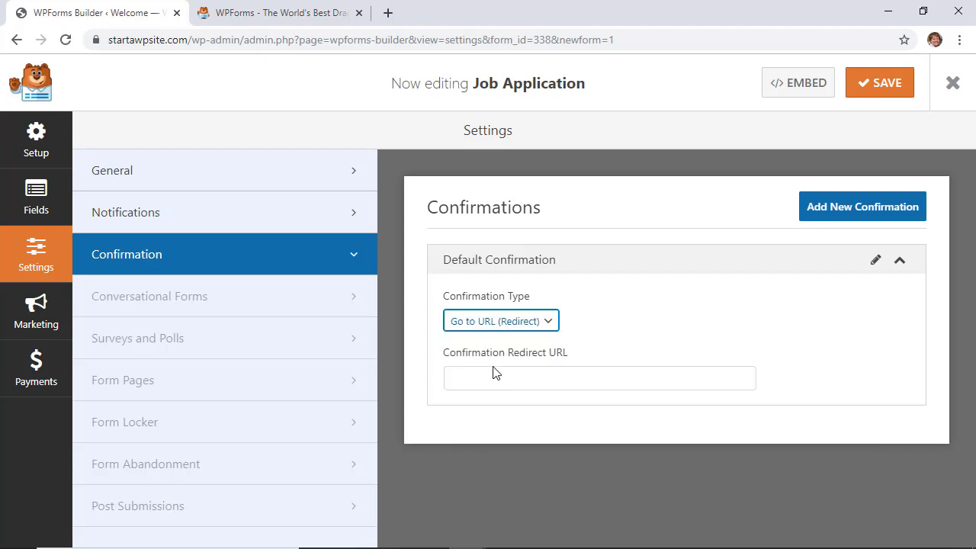
{"action": "left_click", "coordinate": [474, 326]}
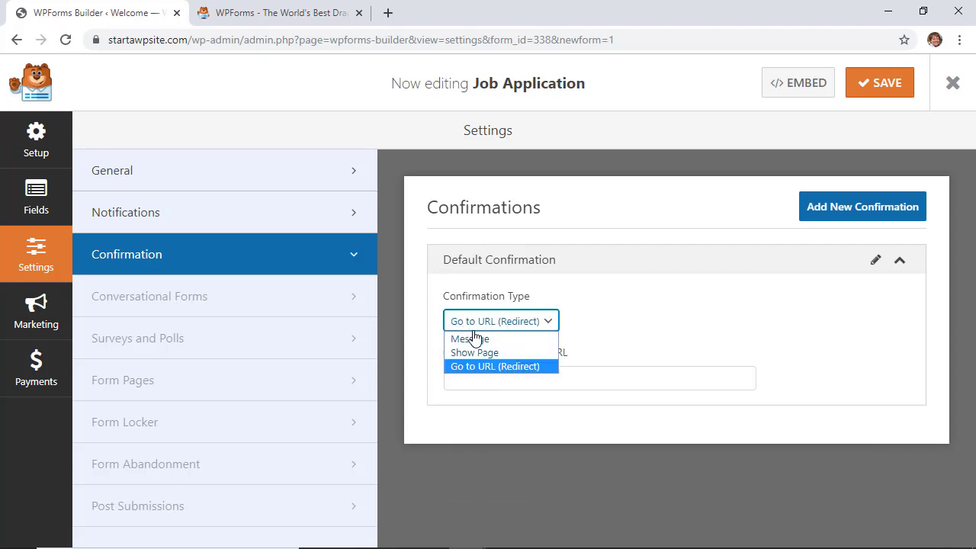
{"action": "left_click", "coordinate": [472, 339]}
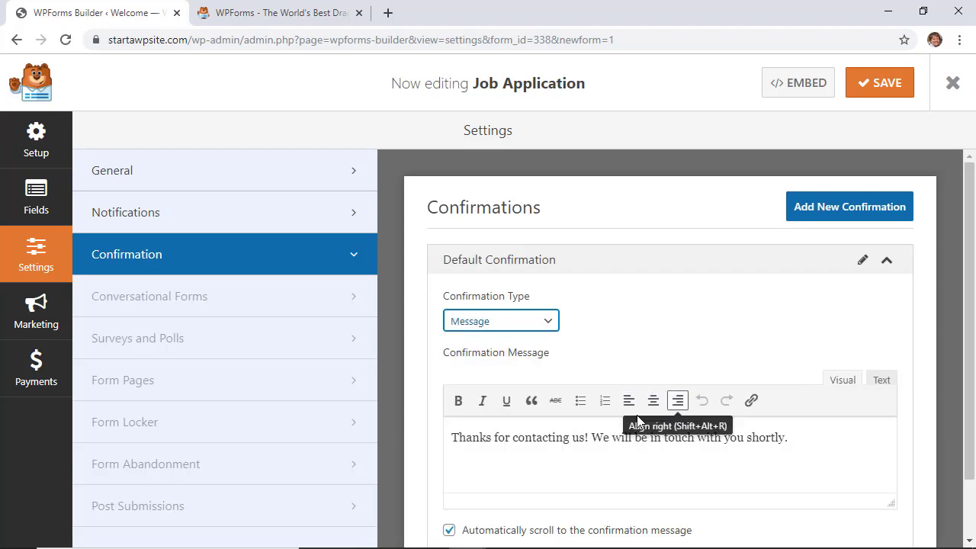
Step: Save the Job Application form and exit the form builder
{"action": "scroll", "coordinate": [630, 397], "scroll_direction": "down", "scroll_amount": 1}
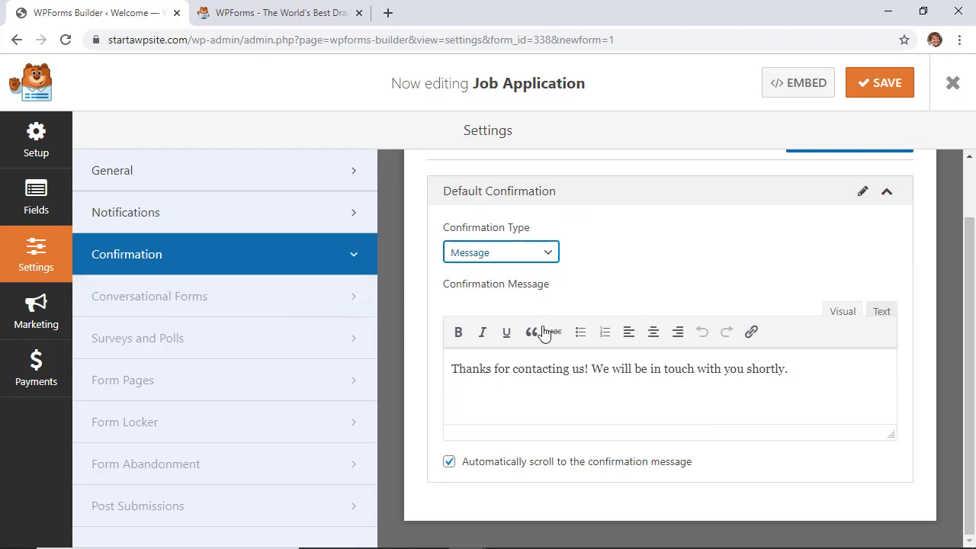
{"action": "left_click", "coordinate": [864, 93]}
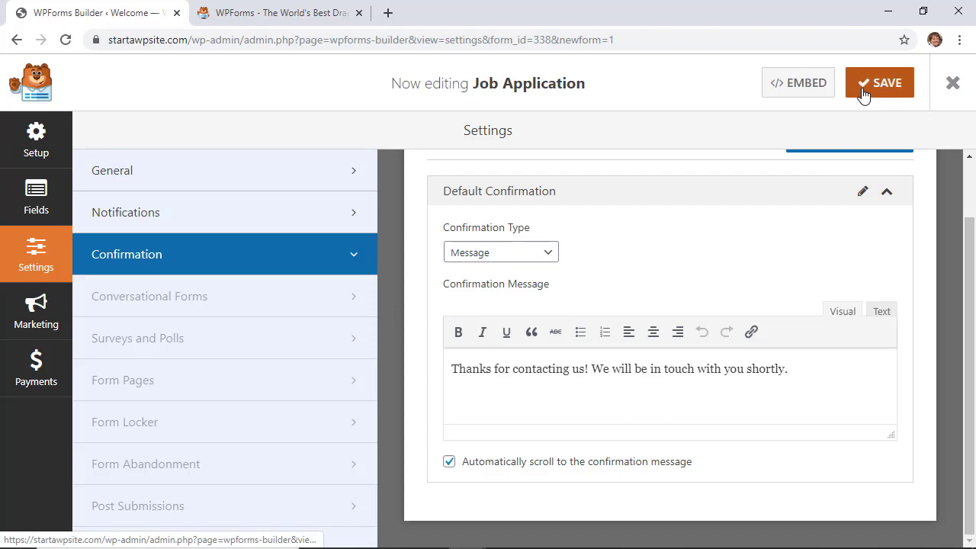
{"action": "left_click", "coordinate": [953, 85]}
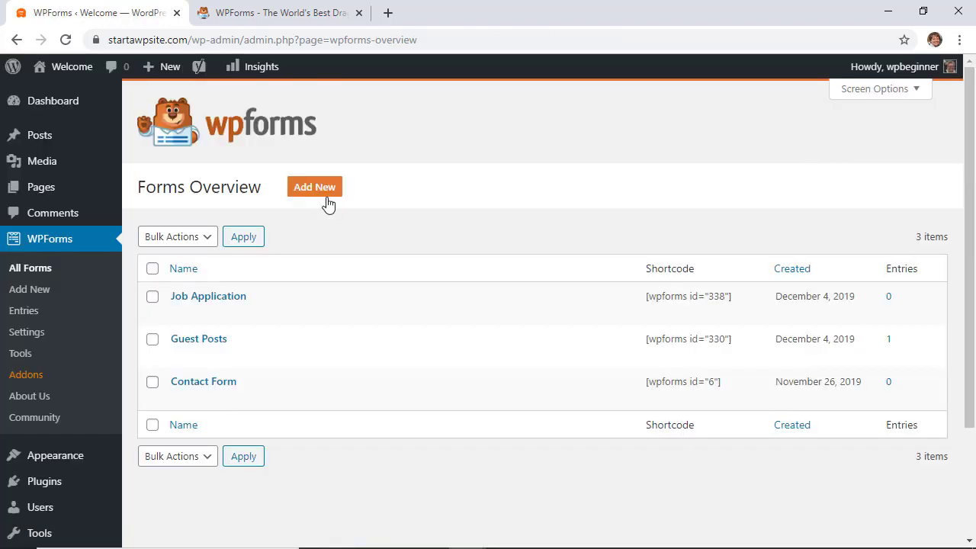
Step: Create a new WordPress page titled "We're Hiring"
{"action": "mouse_move", "coordinate": [34, 187]}
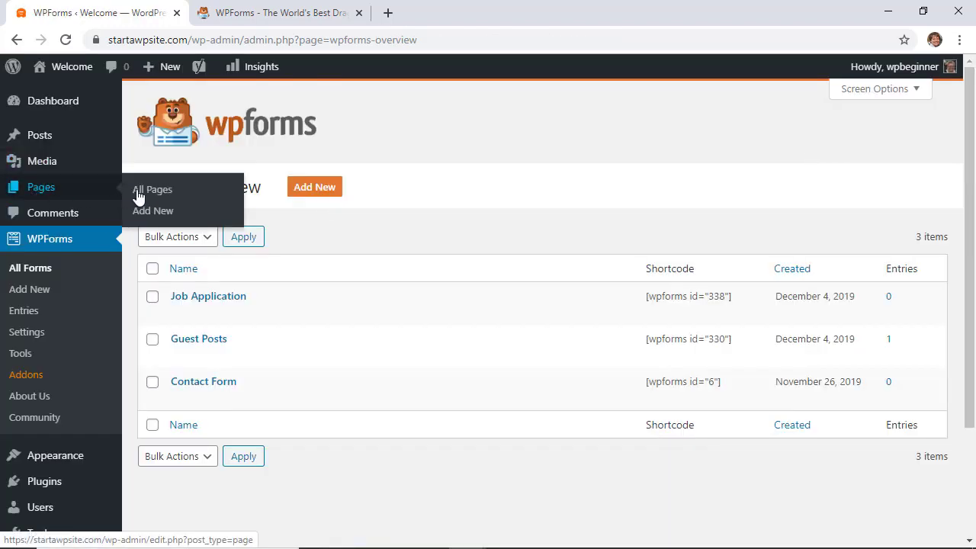
{"action": "left_click", "coordinate": [153, 211]}
{"action": "type", "text": "W"}
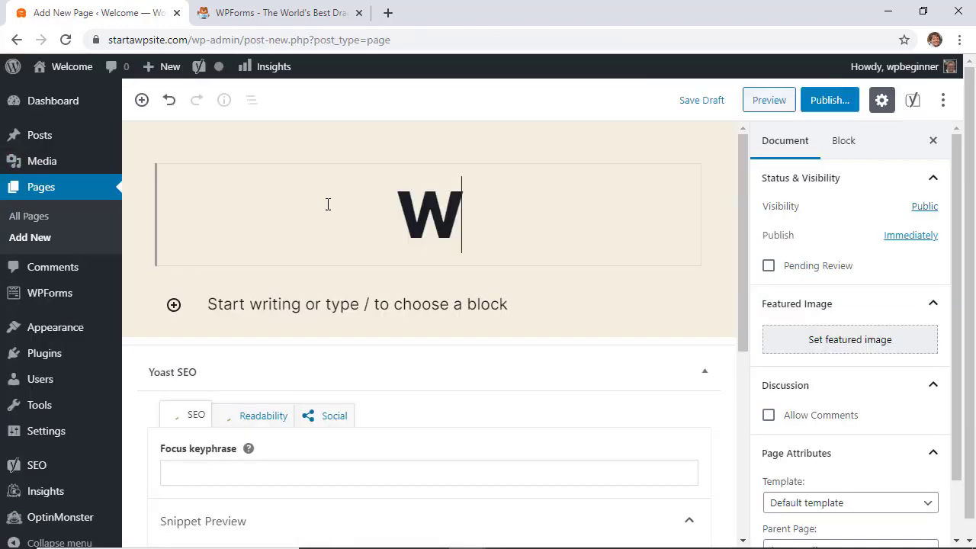
{"action": "type", "text": "e're Hiring"}
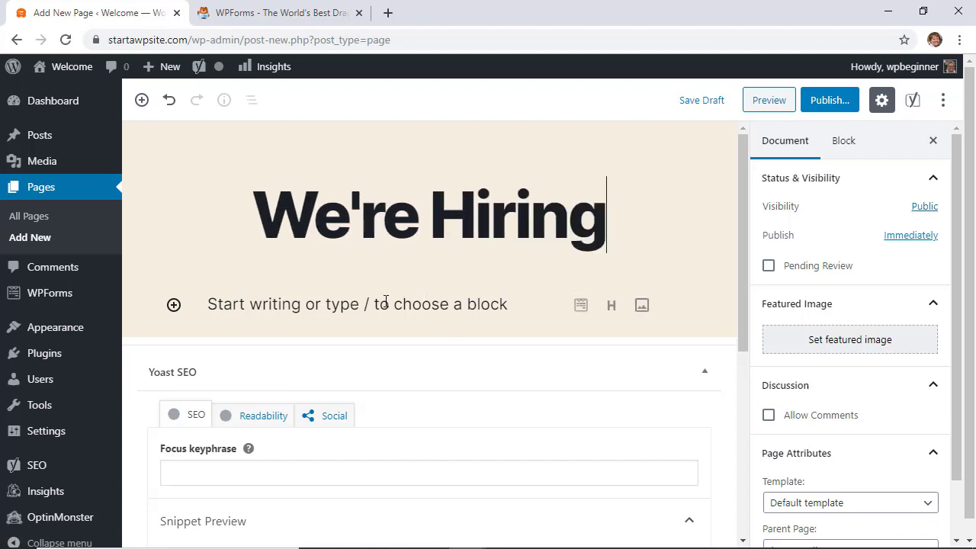
Step: Add a WPForms block below the page title, choose the Job Application form for it, and check the embedded form's fields
{"action": "left_click", "coordinate": [385, 301]}
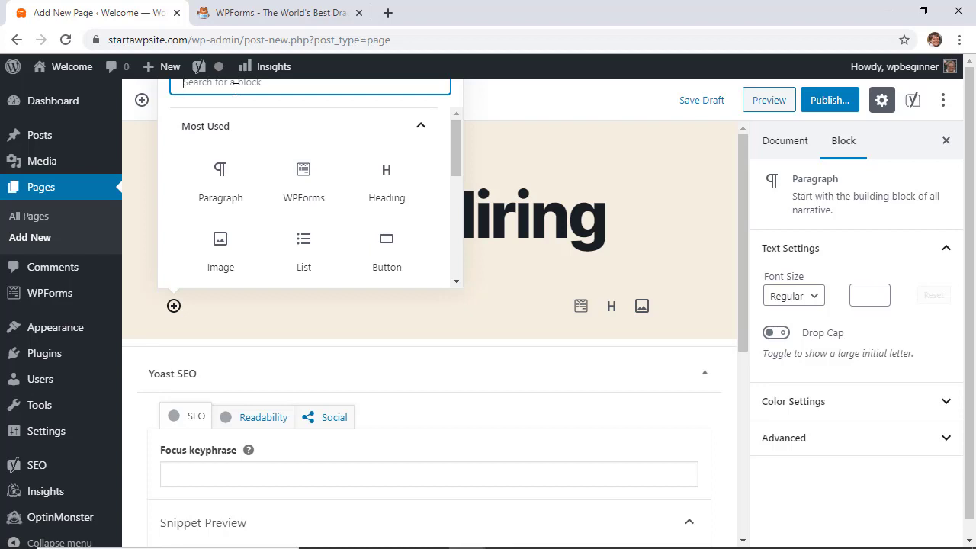
{"action": "type", "text": "wpform"}
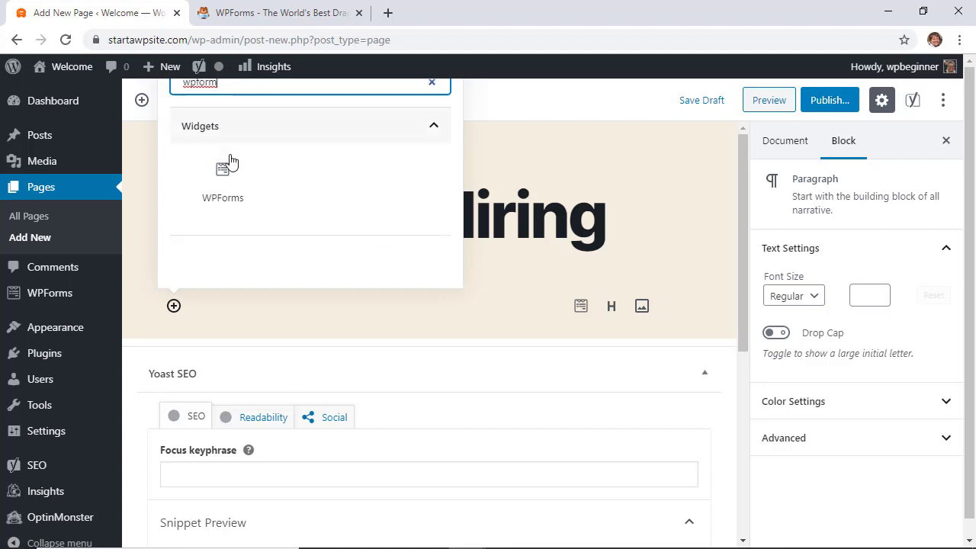
{"action": "left_click", "coordinate": [221, 179]}
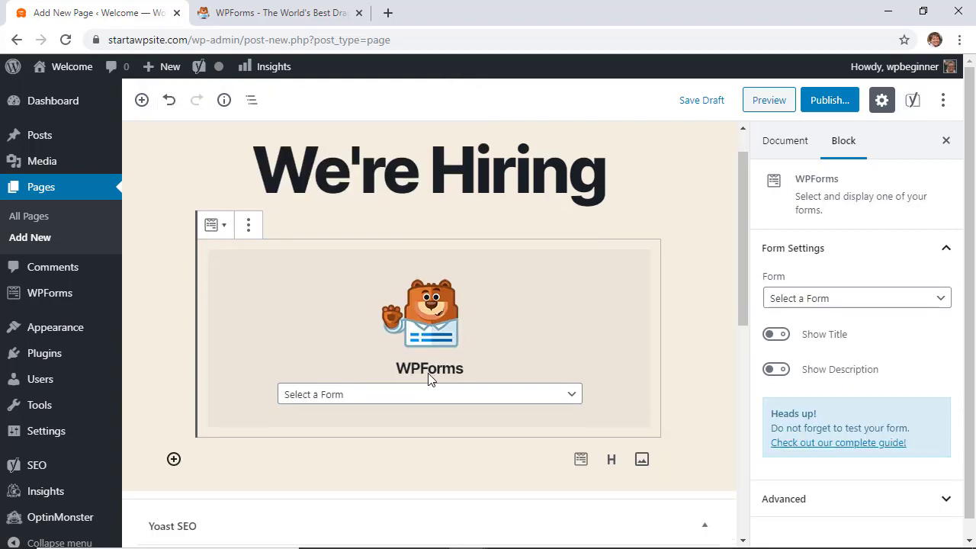
{"action": "left_click", "coordinate": [410, 398]}
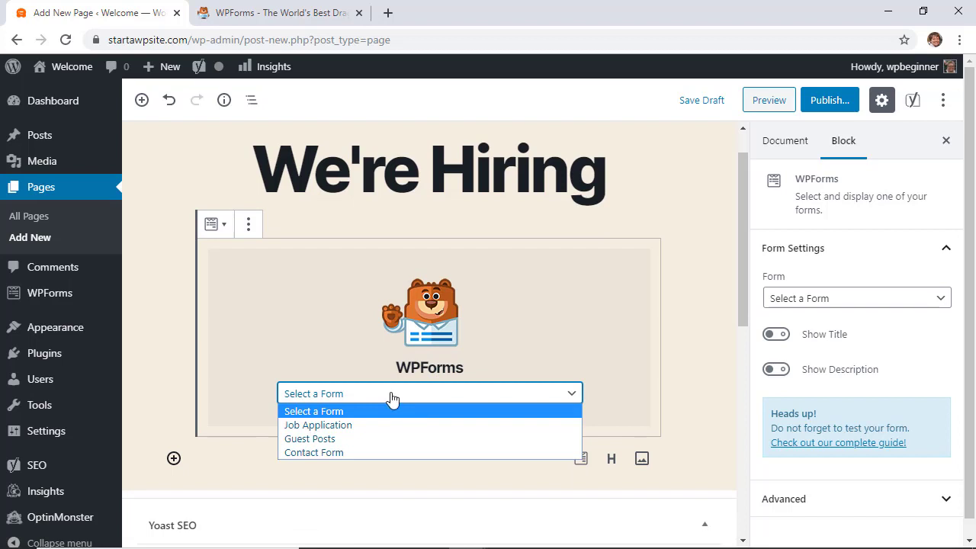
{"action": "left_click", "coordinate": [318, 425]}
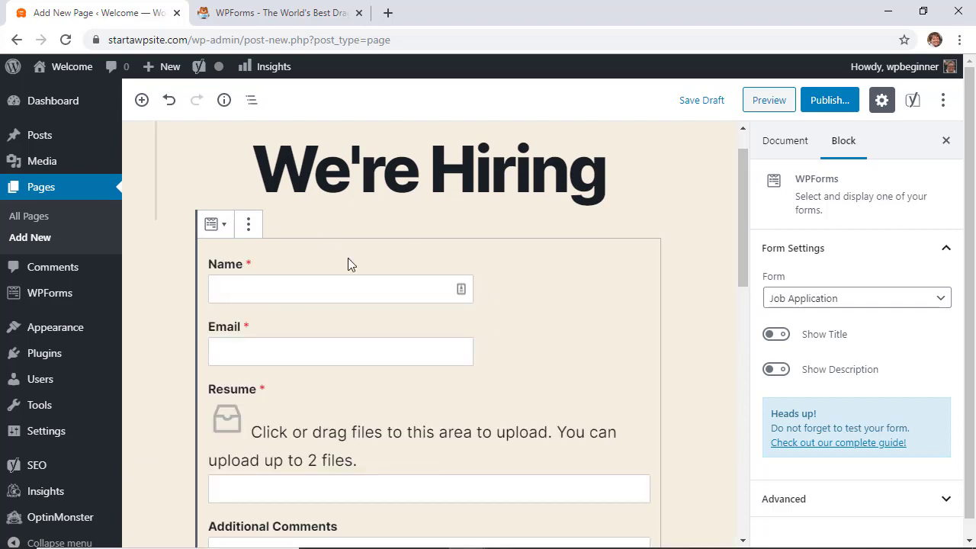
{"action": "scroll", "coordinate": [526, 375], "scroll_direction": "down", "scroll_amount": 4}
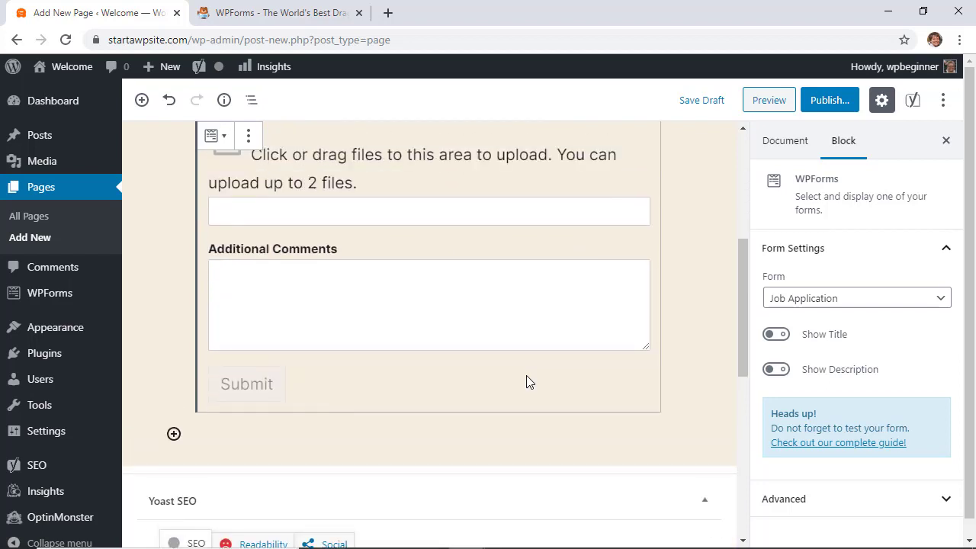
{"action": "scroll", "coordinate": [526, 381], "scroll_direction": "up", "scroll_amount": 1}
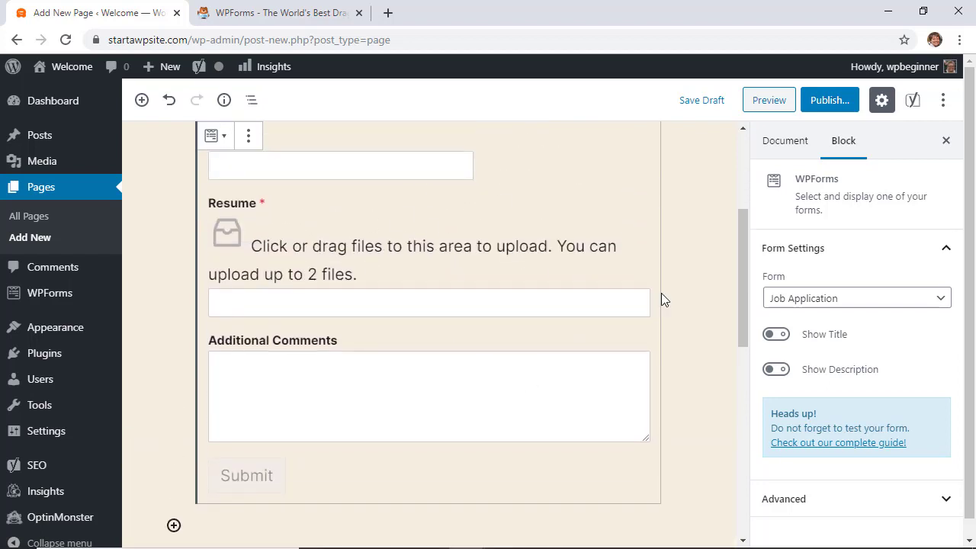
{"action": "scroll", "coordinate": [683, 311], "scroll_direction": "up", "scroll_amount": 1}
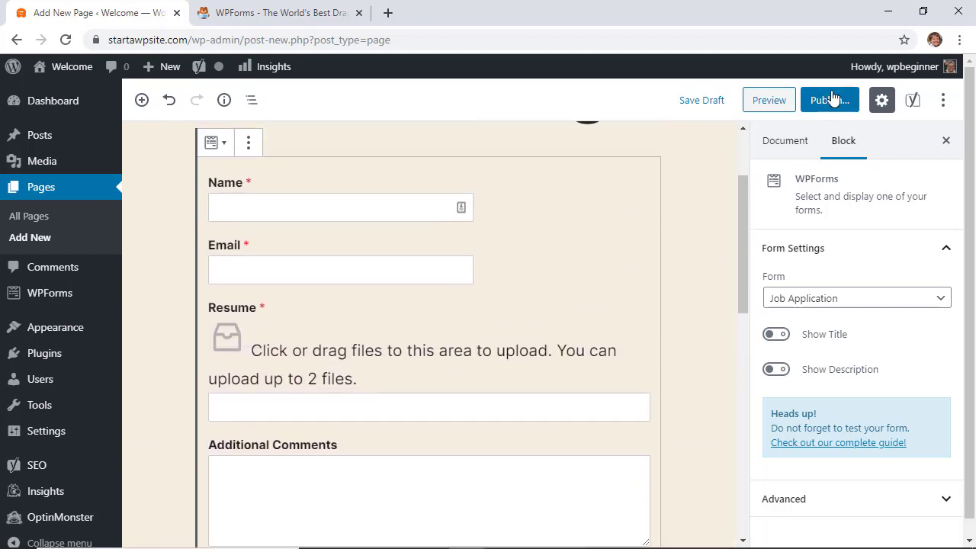
Step: Publish the "We're Hiring" page and view the live page
{"action": "left_click", "coordinate": [829, 99]}
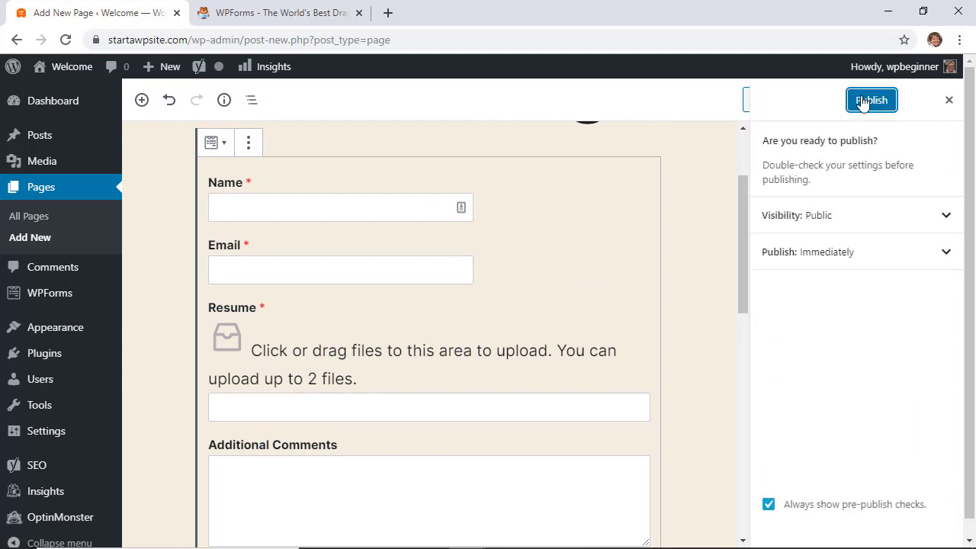
{"action": "left_click", "coordinate": [870, 100]}
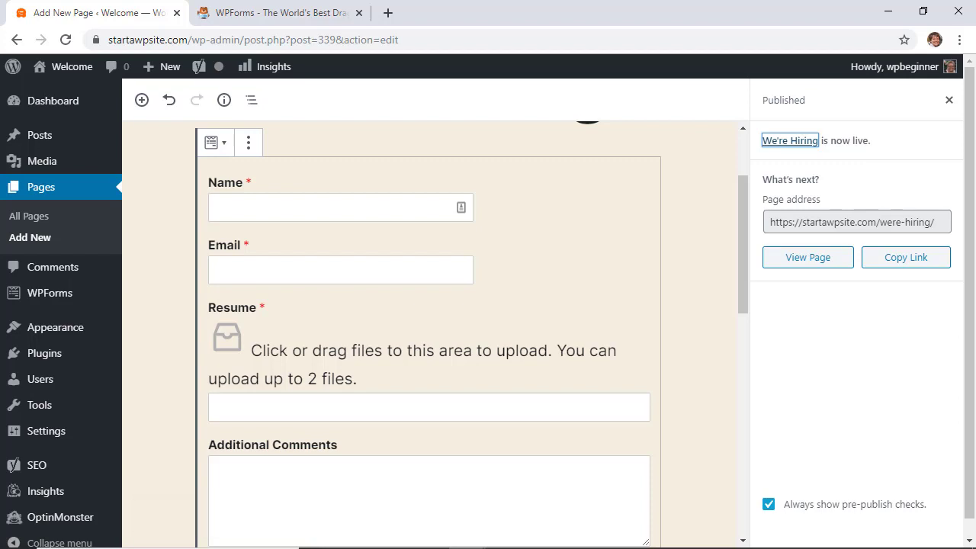
{"action": "left_click", "coordinate": [794, 263]}
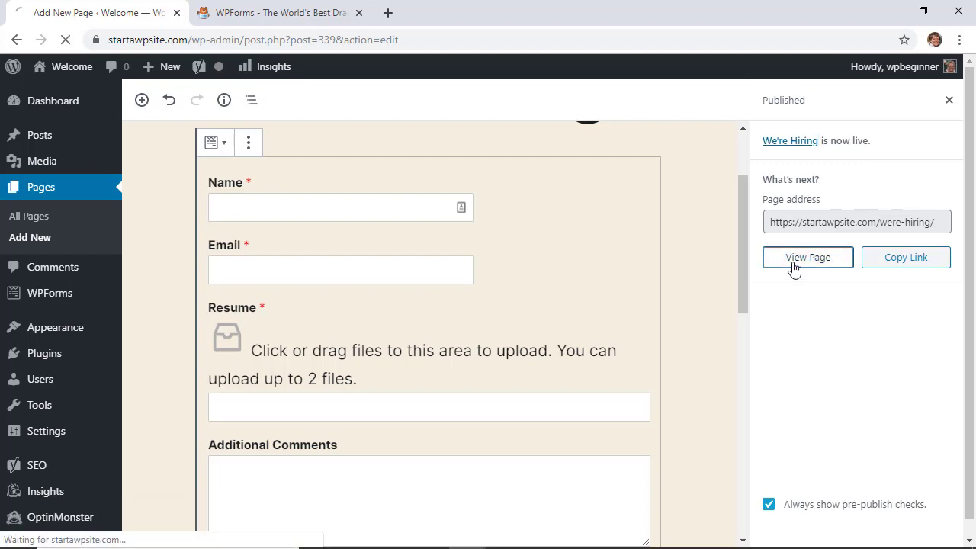
Step: Fill in the applicant's name and e-mail address in the live job application form
{"action": "scroll", "coordinate": [682, 331], "scroll_direction": "down", "scroll_amount": 3}
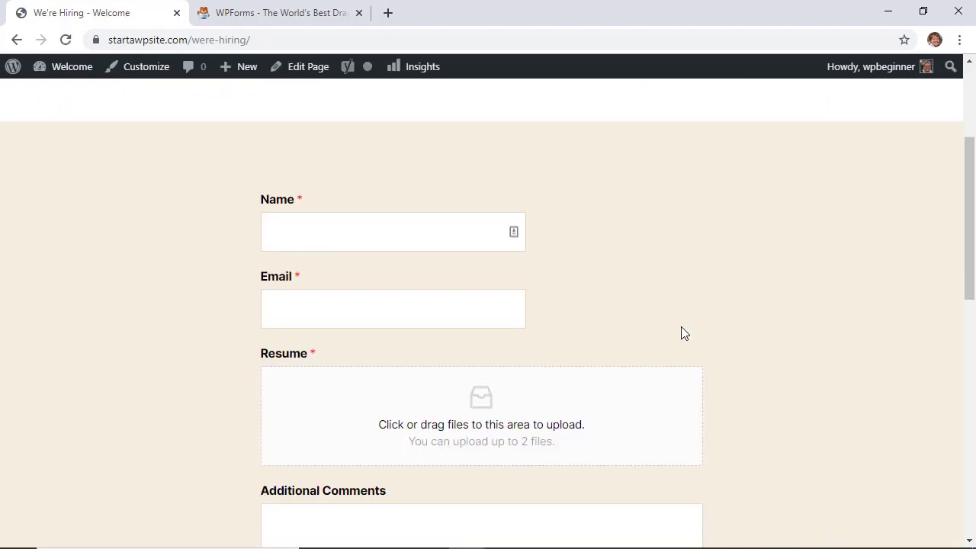
{"action": "left_click", "coordinate": [308, 236]}
{"action": "type", "text": "Chrsitna"}
{"action": "key", "text": "Tab"}
{"action": "type", "text": "w"}
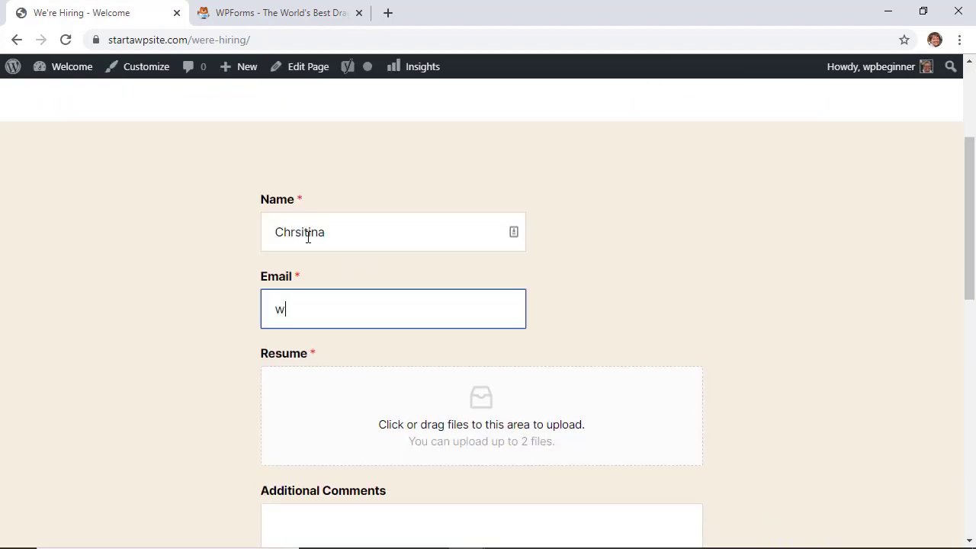
{"action": "type", "text": "pbeginner@exa"}
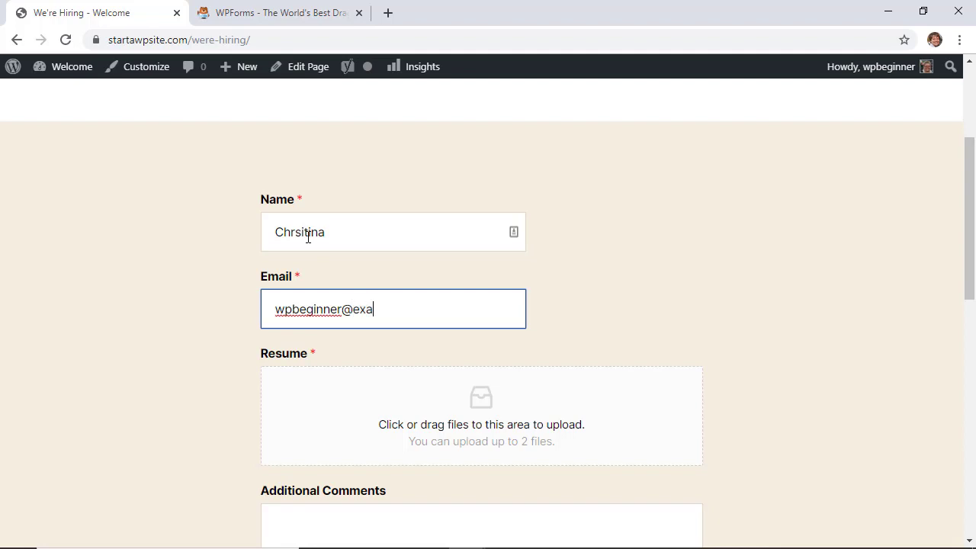
{"action": "type", "text": "mple.com"}
Step: Upload cover letter.docx and KissM-firmwareupdate-jp.pdf to the form's Resume field
{"action": "scroll", "coordinate": [416, 457], "scroll_direction": "down", "scroll_amount": 2}
{"action": "left_click", "coordinate": [469, 288]}
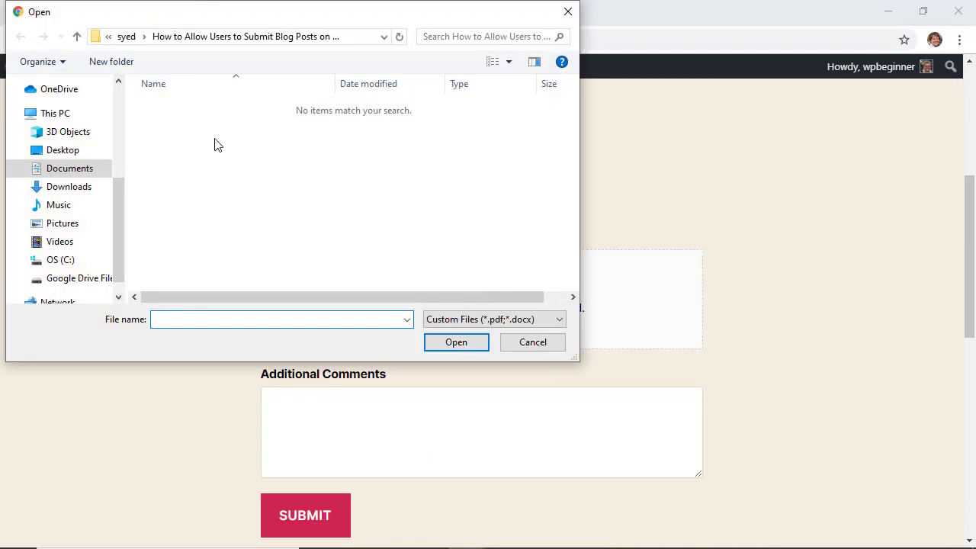
{"action": "left_click_drag", "start_coordinate": [256, 157], "coordinate": [192, 105]}
{"action": "left_click", "coordinate": [457, 343]}
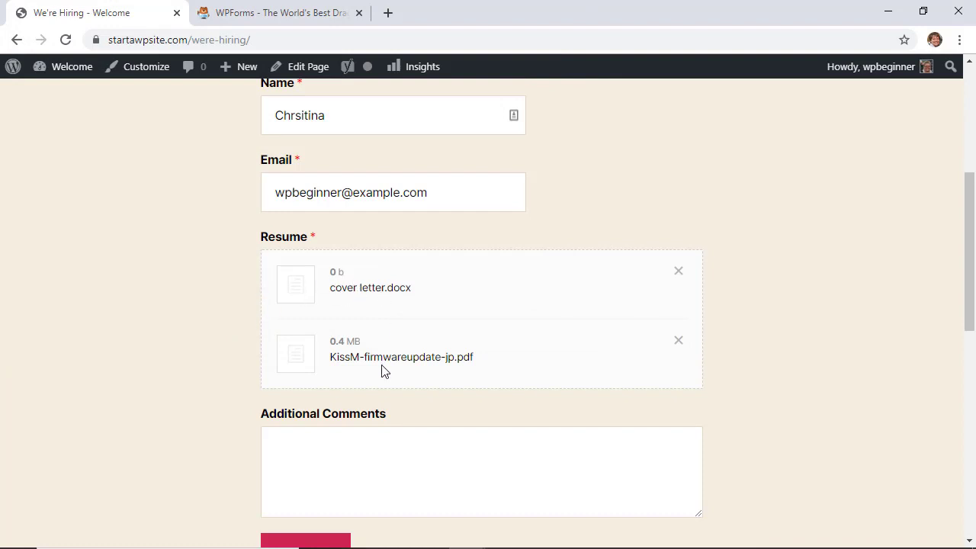
Step: Enter "Looking forward to hearing from you." as the additional comments and submit the application
{"action": "scroll", "coordinate": [385, 308], "scroll_direction": "down", "scroll_amount": 1}
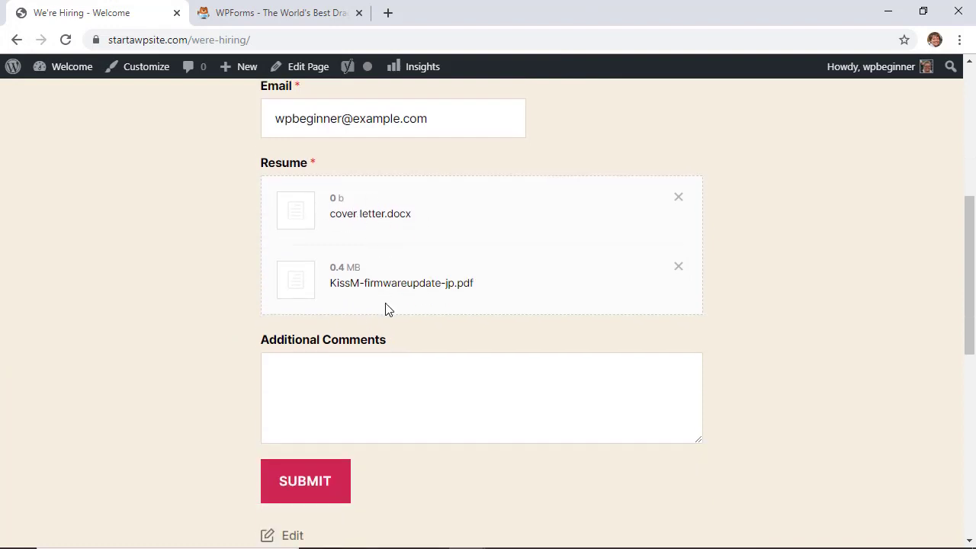
{"action": "scroll", "coordinate": [340, 277], "scroll_direction": "down", "scroll_amount": 2}
{"action": "left_click", "coordinate": [340, 277]}
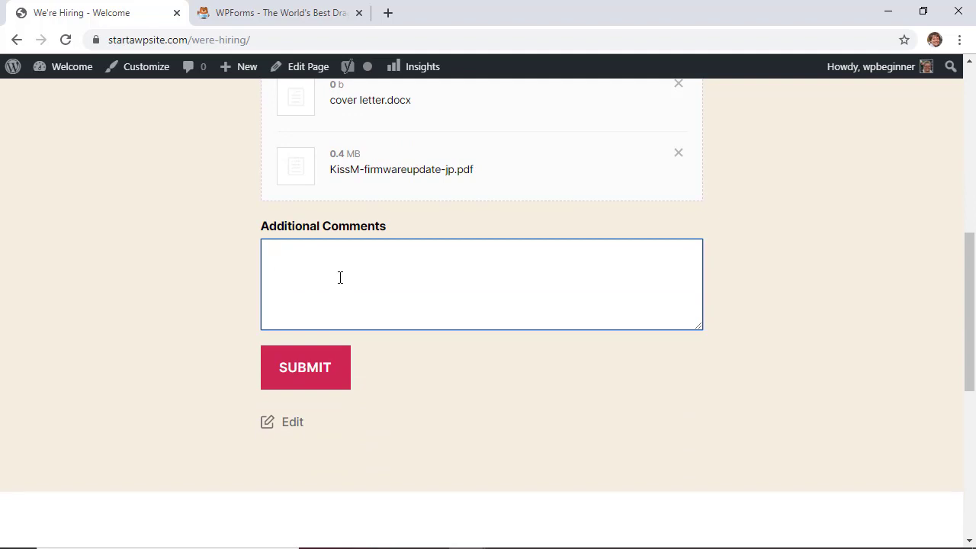
{"action": "type", "text": "Looking forward to hearing"}
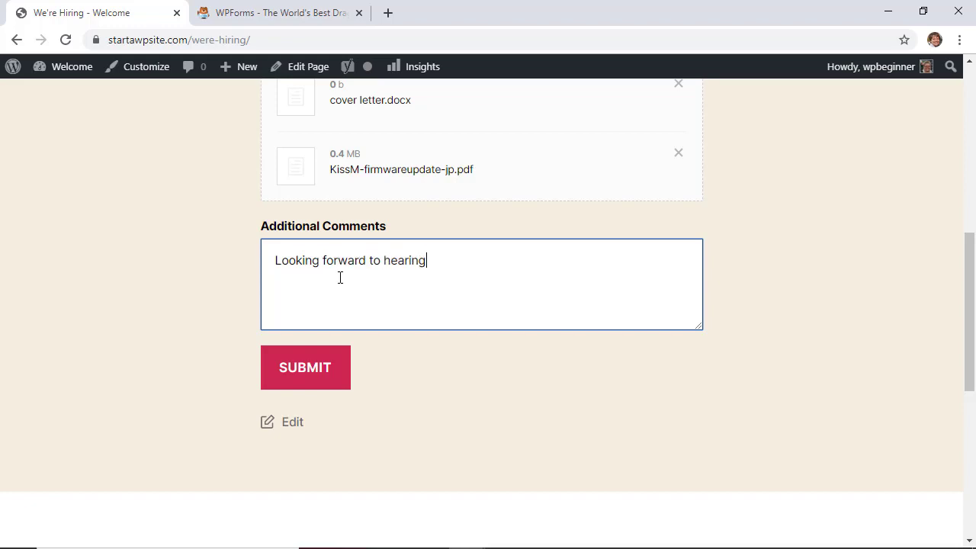
{"action": "type", "text": " from you."}
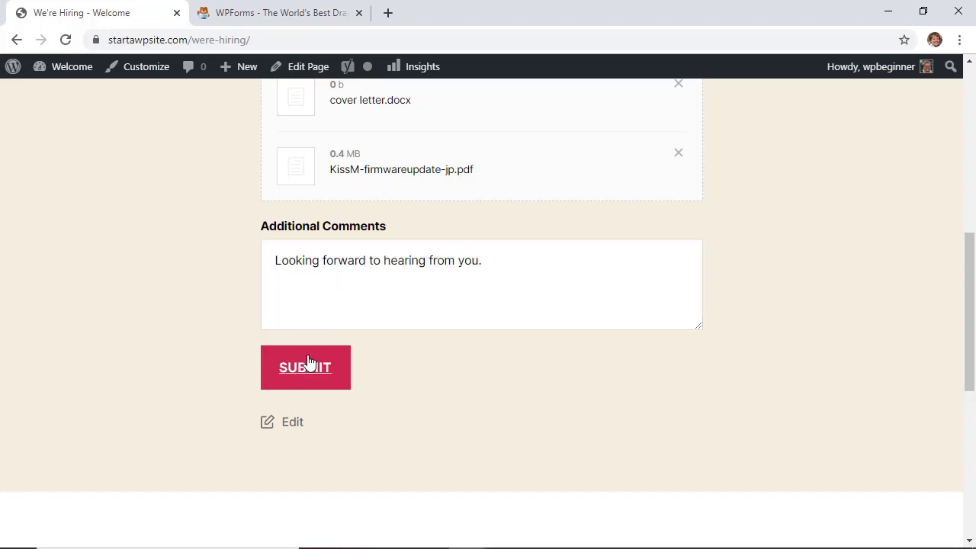
{"action": "left_click", "coordinate": [307, 363]}
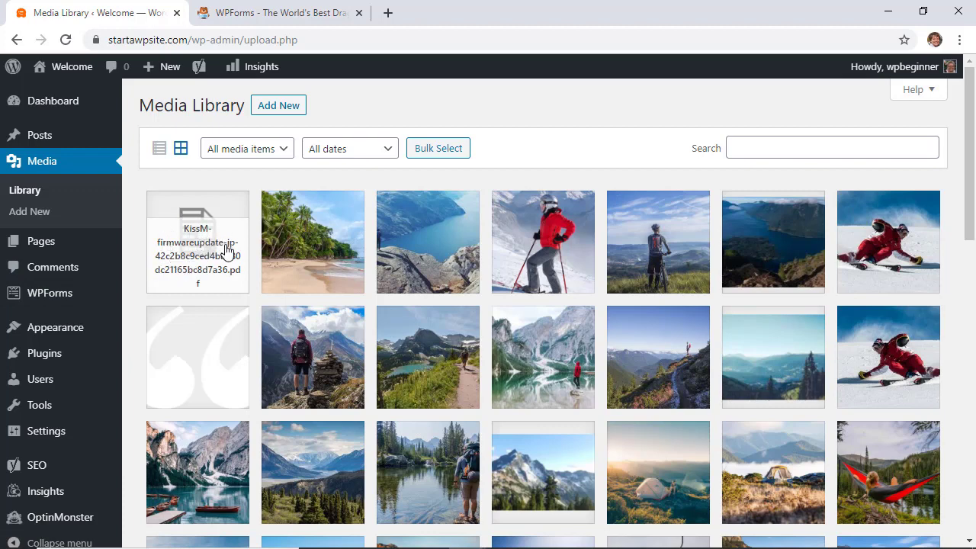
Step: Check the WordPress Media Library for the files uploaded with the application
{"action": "scroll", "coordinate": [224, 250], "scroll_direction": "down", "scroll_amount": 1}
{"action": "scroll", "coordinate": [224, 250], "scroll_direction": "up", "scroll_amount": 1}
{"action": "left_click", "coordinate": [28, 196]}
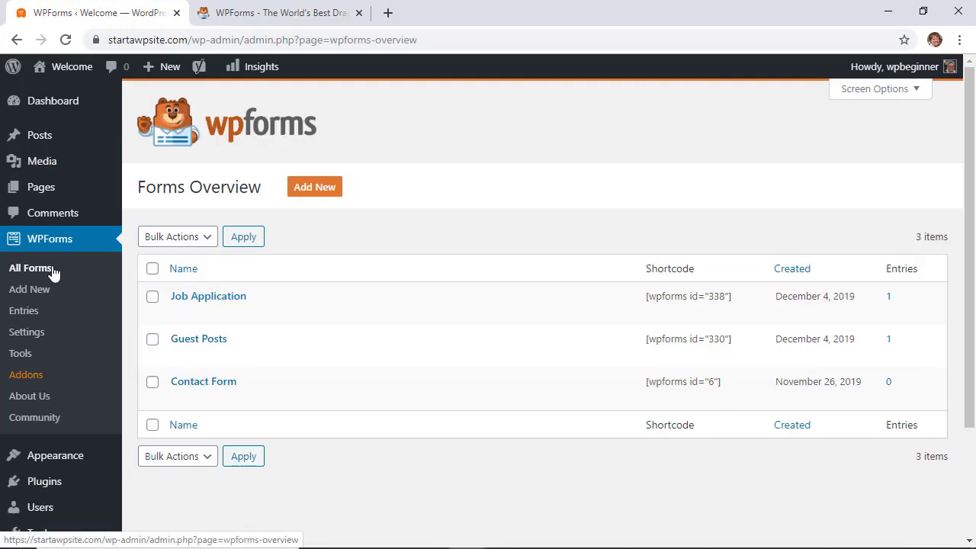
Step: Open the Job Application form's entries from the WPForms forms overview and review the submitted entry's details
{"action": "left_click", "coordinate": [887, 297]}
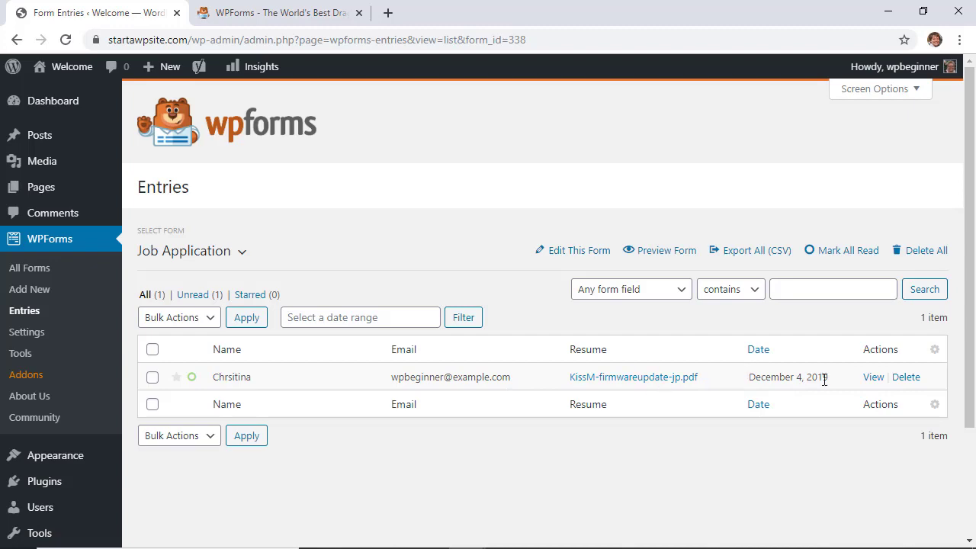
{"action": "left_click", "coordinate": [871, 381]}
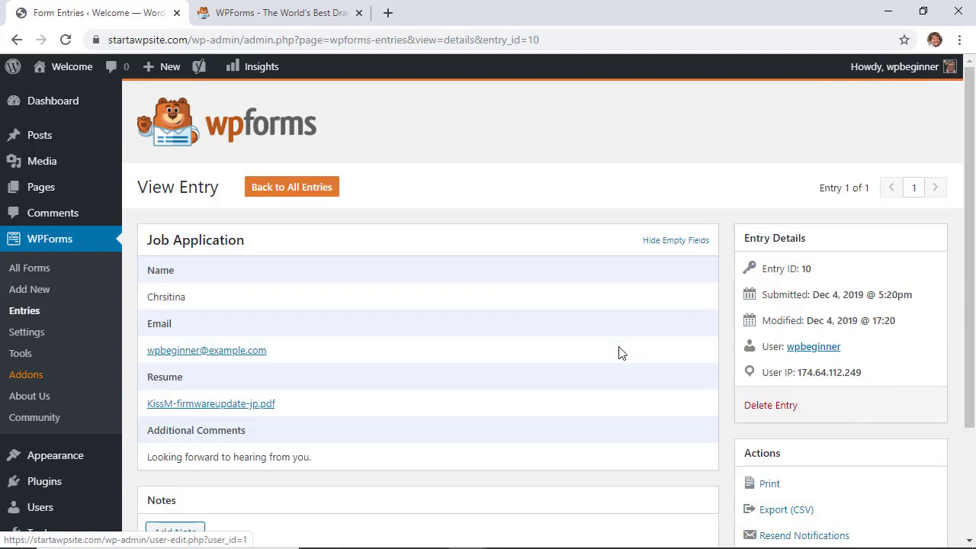
{"action": "scroll", "coordinate": [481, 247], "scroll_direction": "down", "scroll_amount": 1}
{"action": "scroll", "coordinate": [481, 248], "scroll_direction": "up", "scroll_amount": 1}
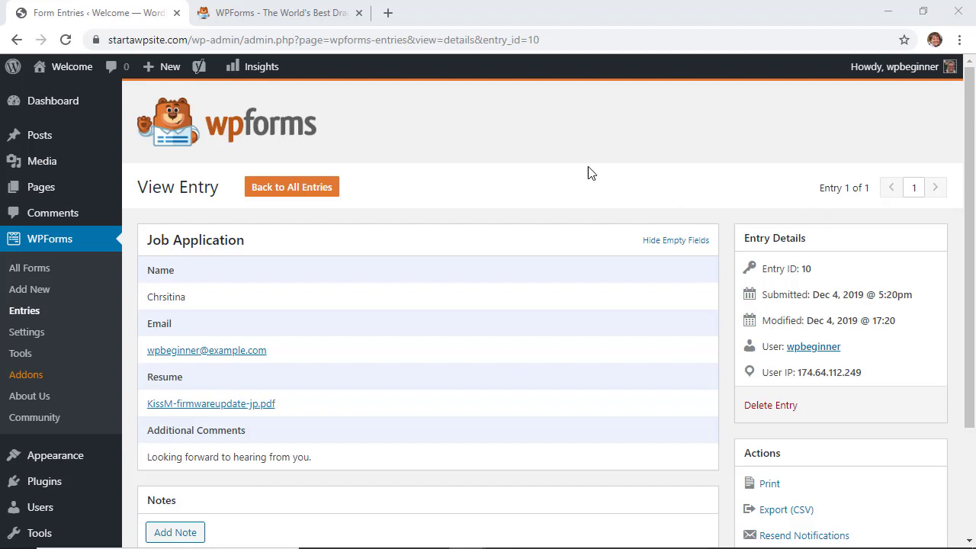
Step: Open wpforms.com/wpbeginner in a new browser tab
{"action": "left_click", "coordinate": [466, 137]}
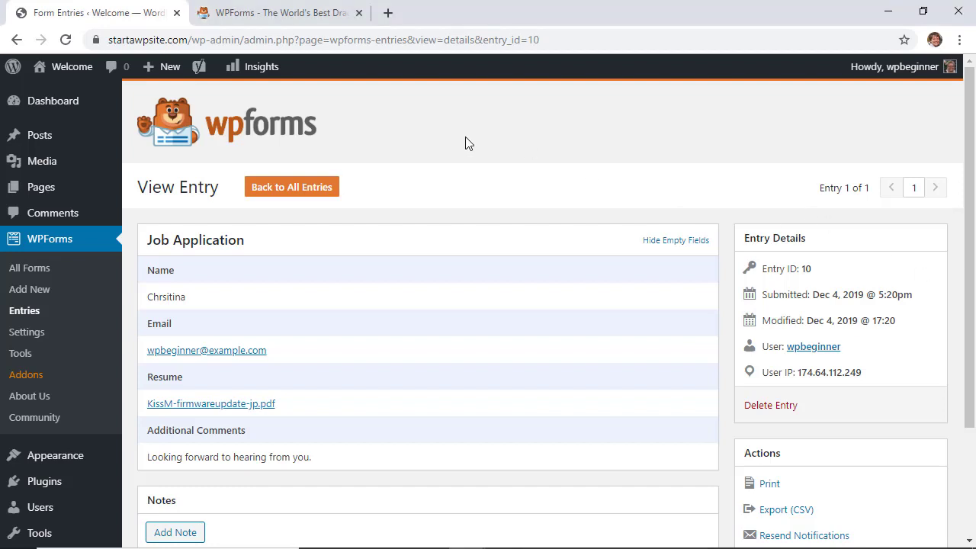
{"action": "left_click", "coordinate": [389, 14]}
{"action": "type", "text": "wpfor"}
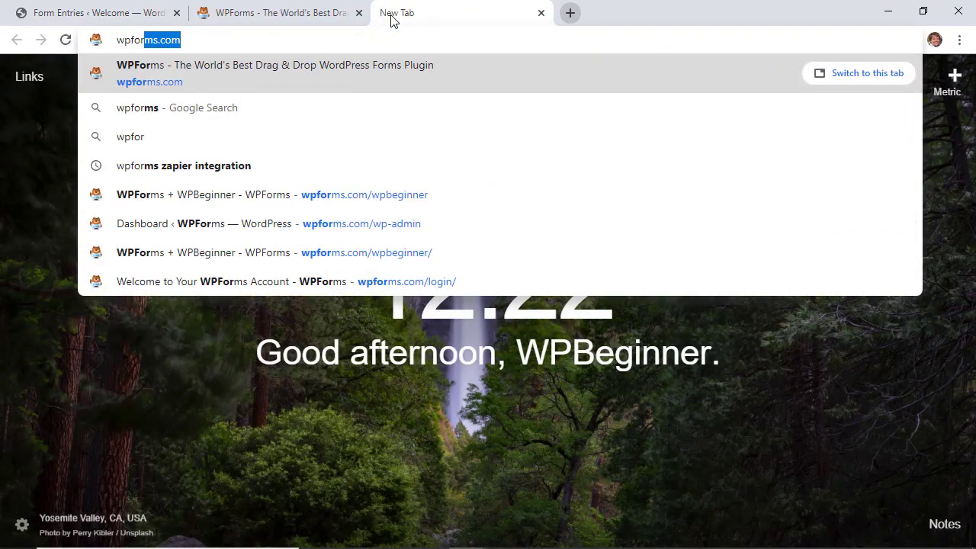
{"action": "type", "text": "ms.com/w"}
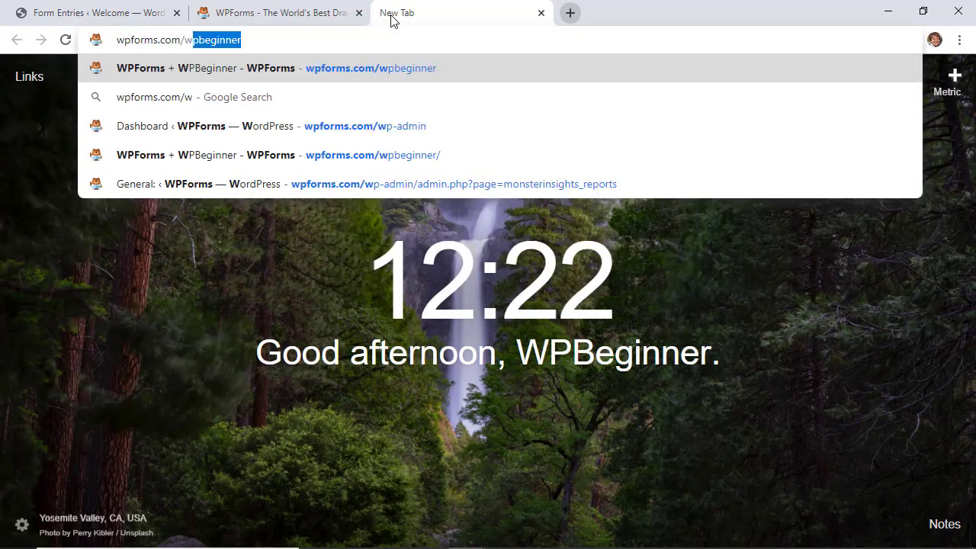
{"action": "key", "text": "Return"}
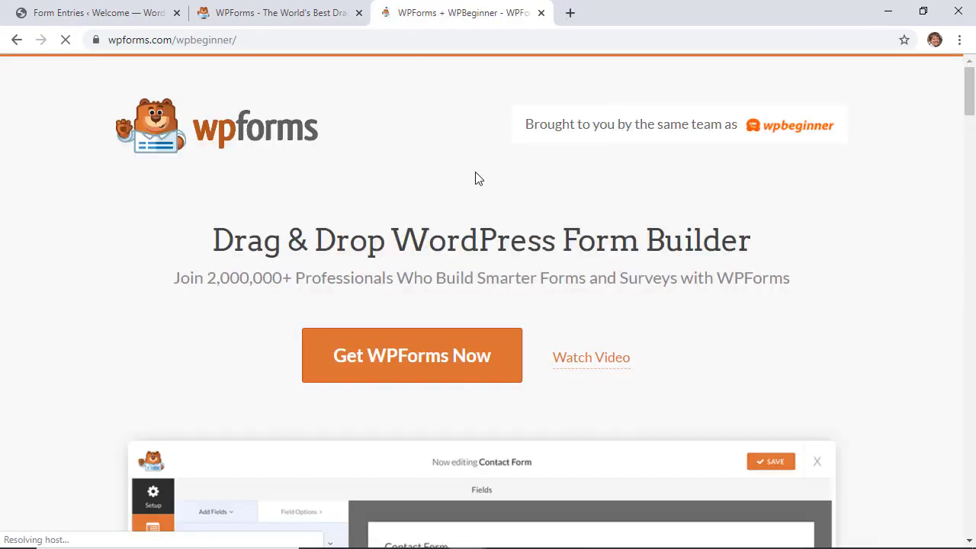